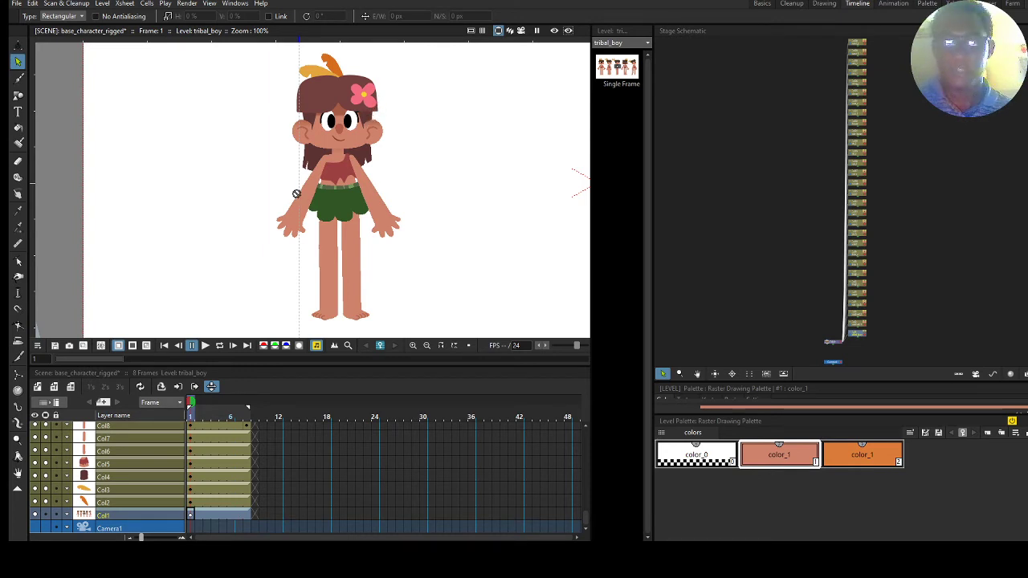
Activate the Animate tool and set its mode to Center
left_click_drag(338, 213, 312, 193)
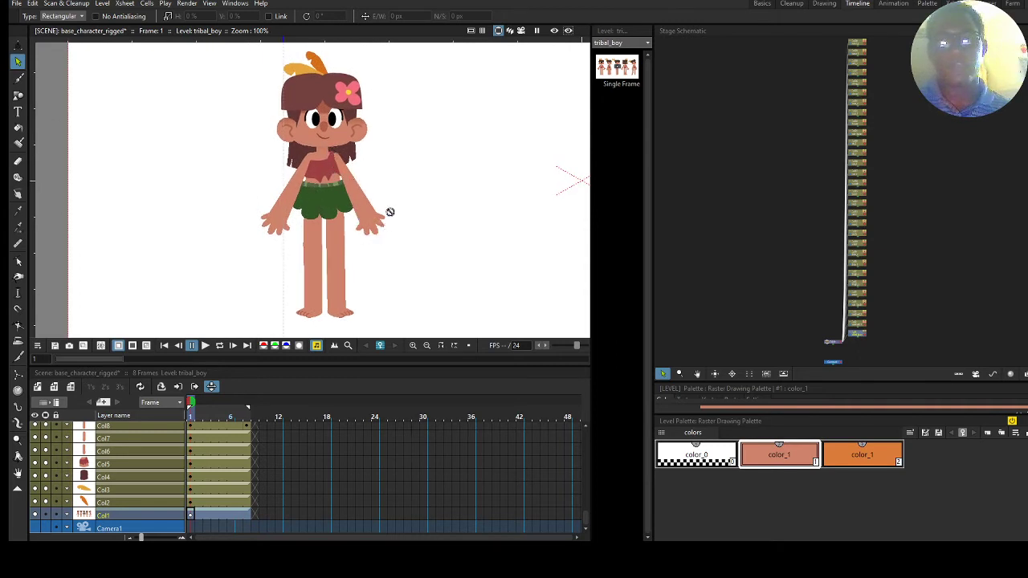
left_click(18, 46)
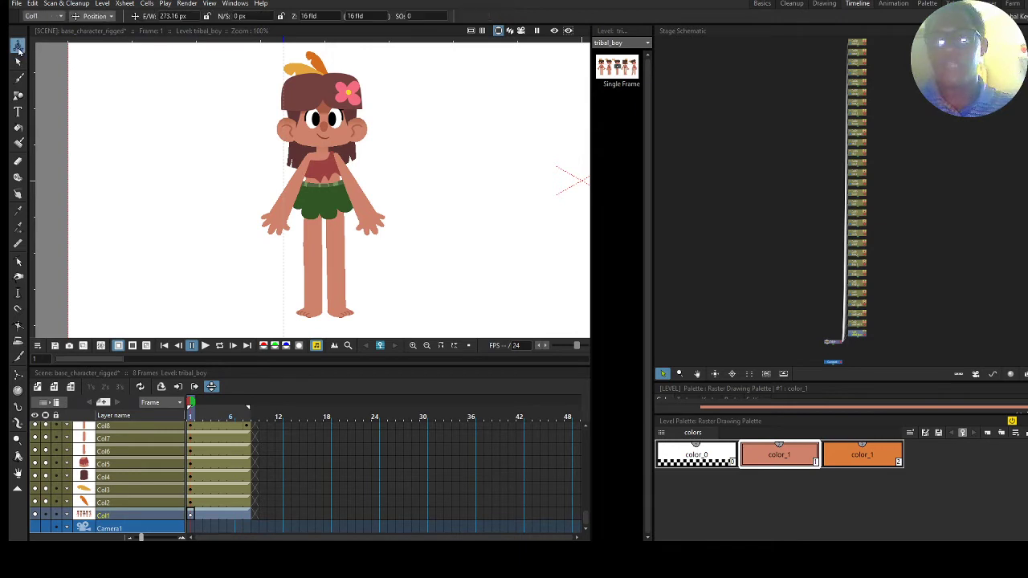
left_click(95, 17)
left_click(93, 86)
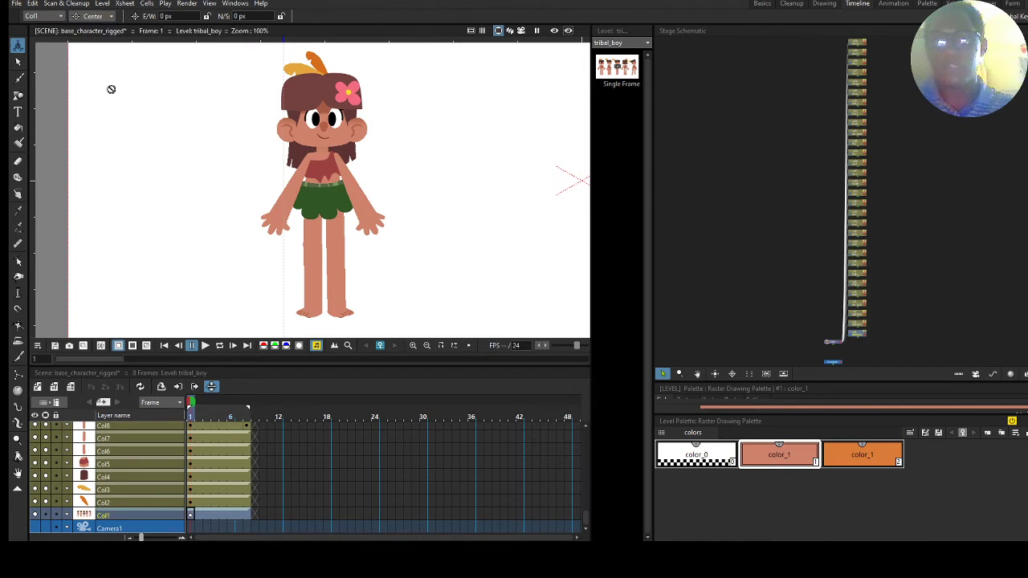
Examine where the default centre point in the middle of the scene lies relative to the character
mouse_move(409, 211)
left_mouse_down()
mouse_move(203, 202)
mouse_move(259, 188)
left_mouse_up()
scroll(248, 202, "down", 2)
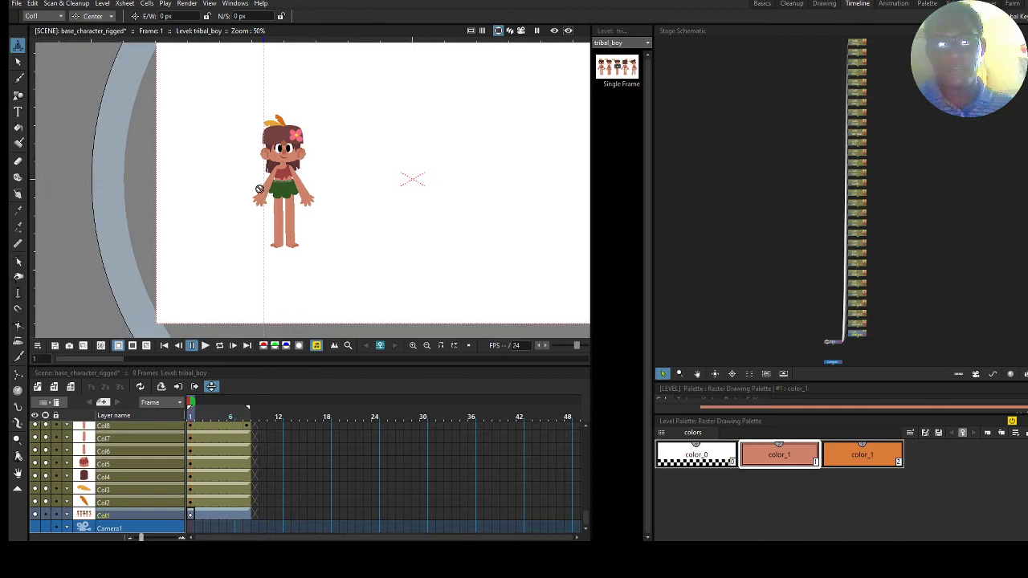
scroll(247, 201, "up", 2)
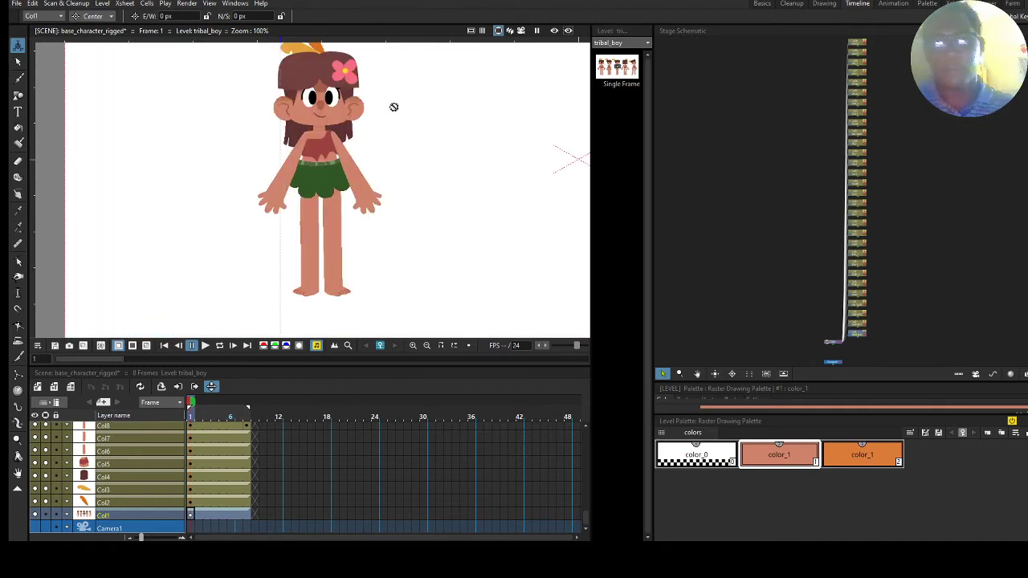
left_click_drag(477, 120, 340, 131)
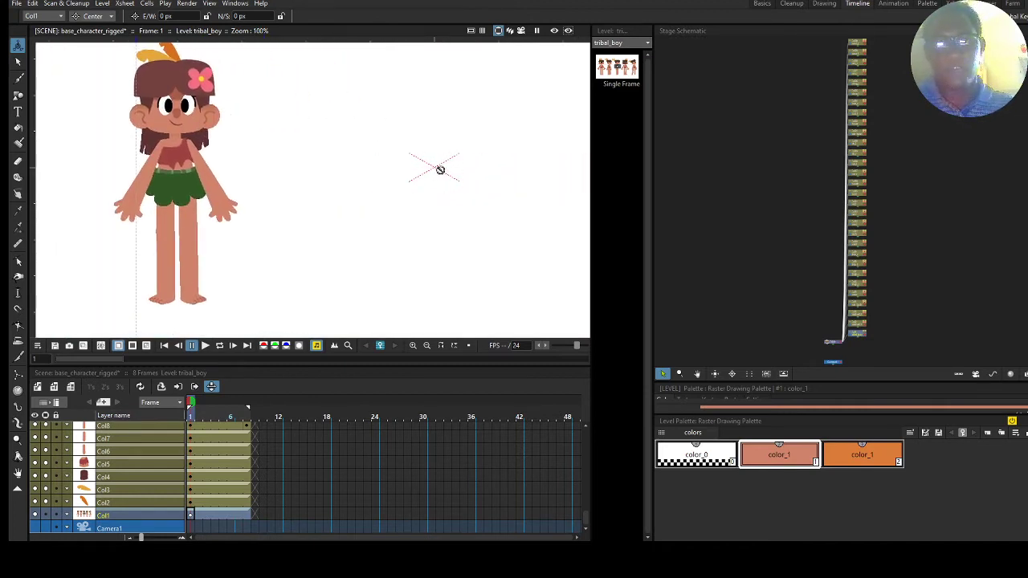
left_click_drag(452, 161, 363, 176)
scroll(363, 176, "down", 2)
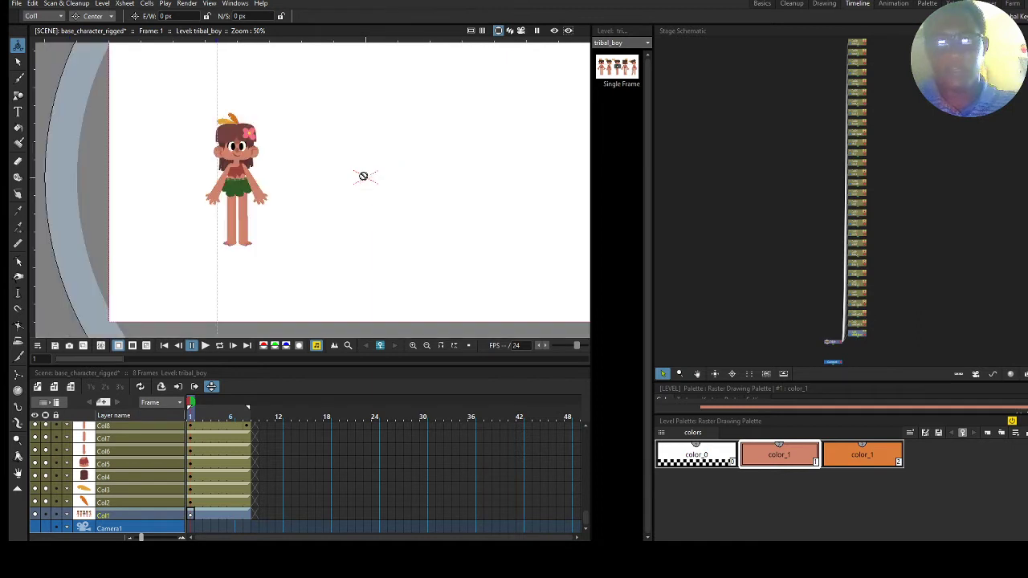
scroll(396, 133, "up", 2)
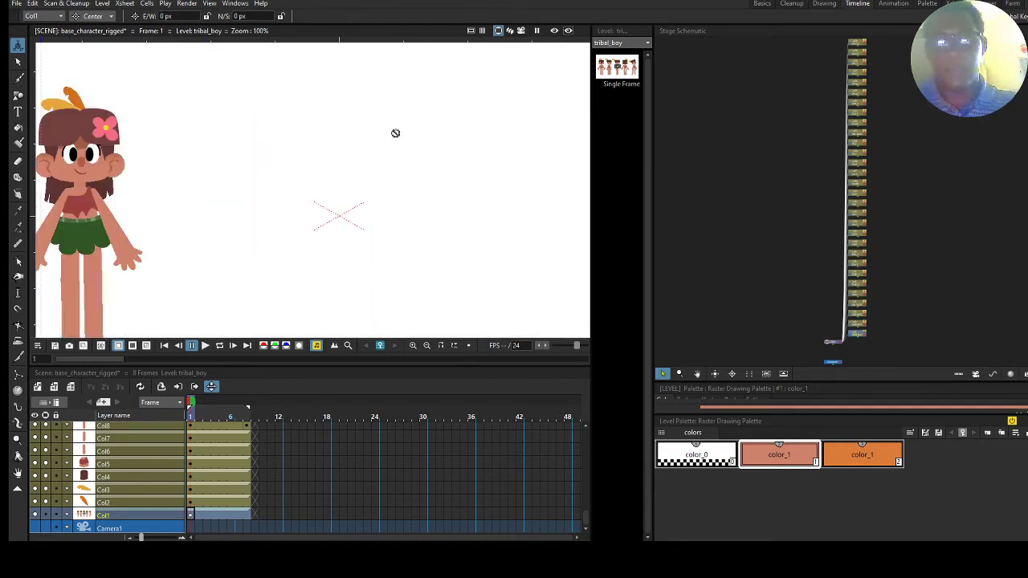
mouse_move(204, 177)
left_mouse_down()
mouse_move(271, 168)
mouse_move(344, 131)
left_mouse_up()
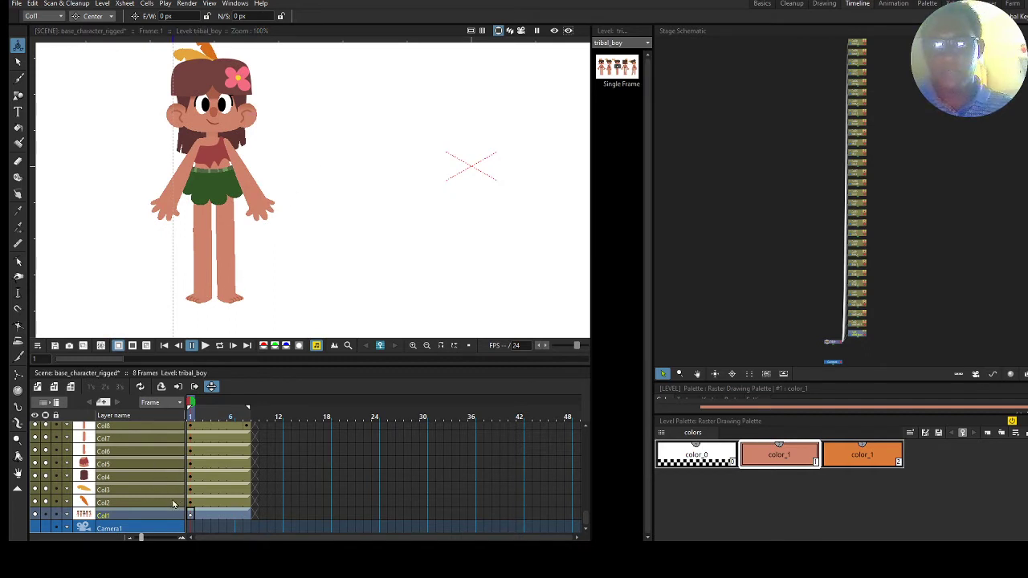
Hide the Col1 full-character layer in the viewer and select the orange feather on Col2
left_click(35, 515)
mouse_move(285, 144)
left_mouse_down()
mouse_move(333, 165)
mouse_move(316, 157)
left_mouse_up()
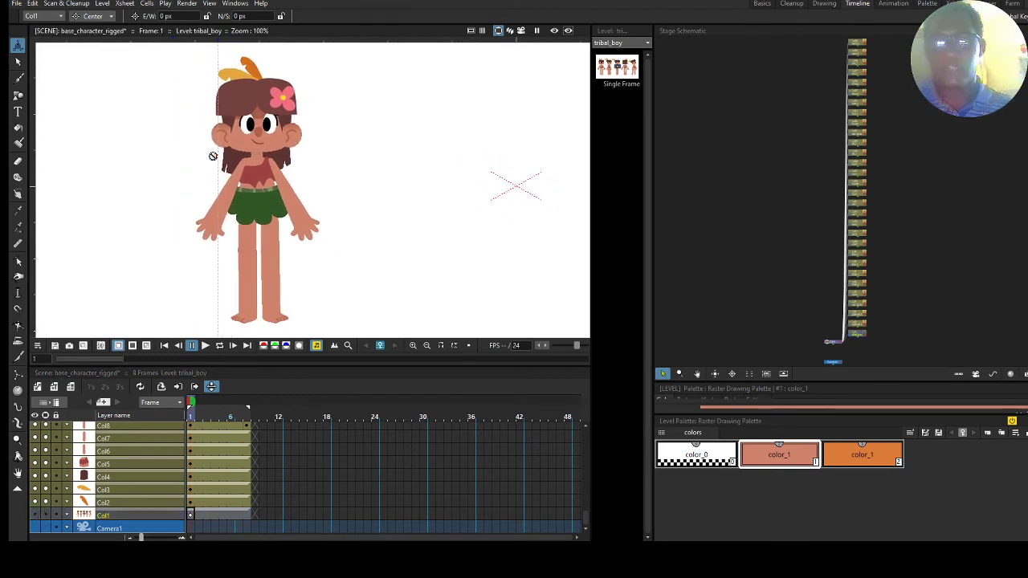
left_click(138, 506)
left_click_drag(285, 118, 329, 161)
scroll(328, 161, "up", 2)
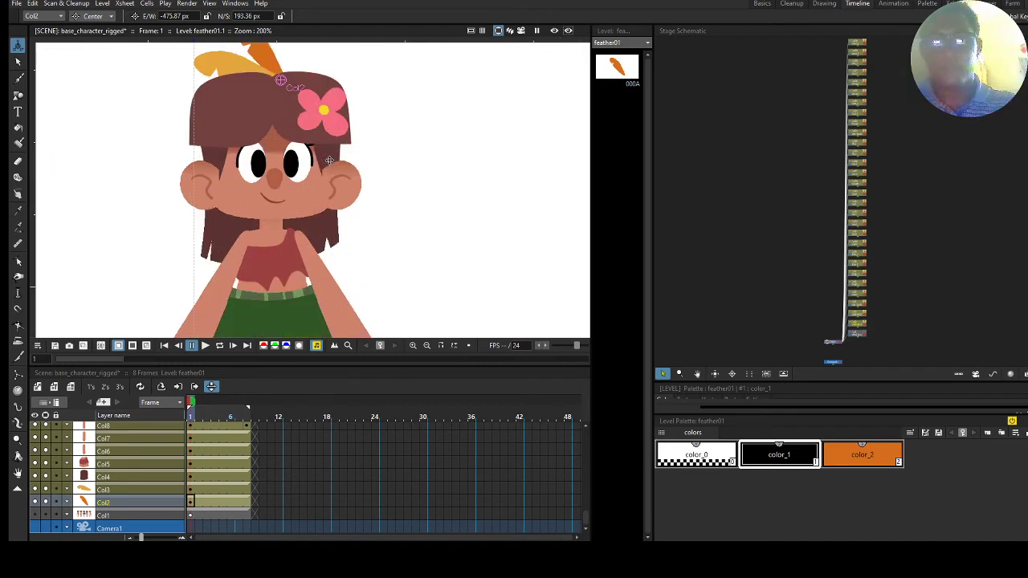
left_click_drag(260, 123, 227, 156)
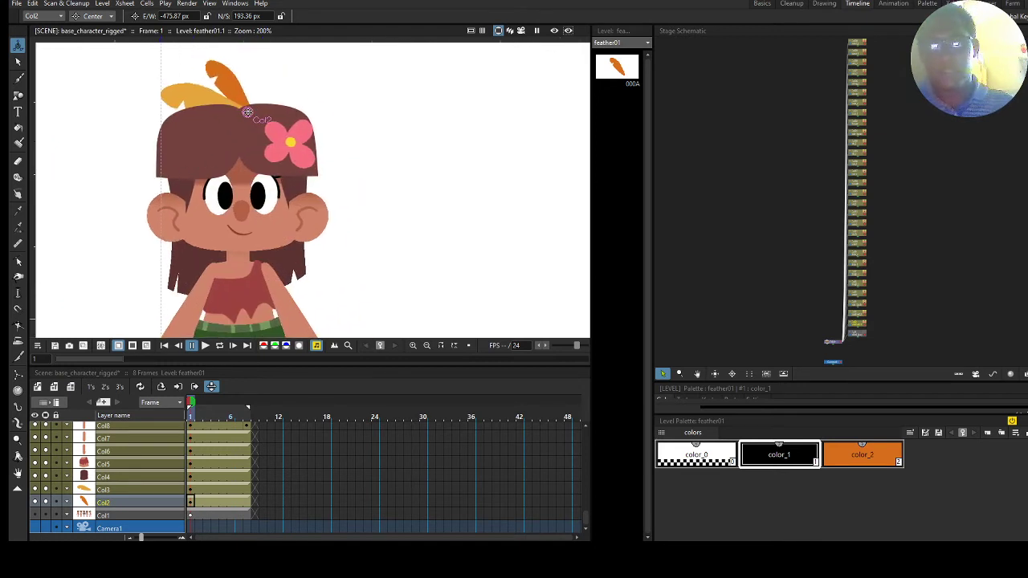
Try rotating the Col2 orange feather about its centre point by about -2.45°, and undo the rotation
left_click(99, 19)
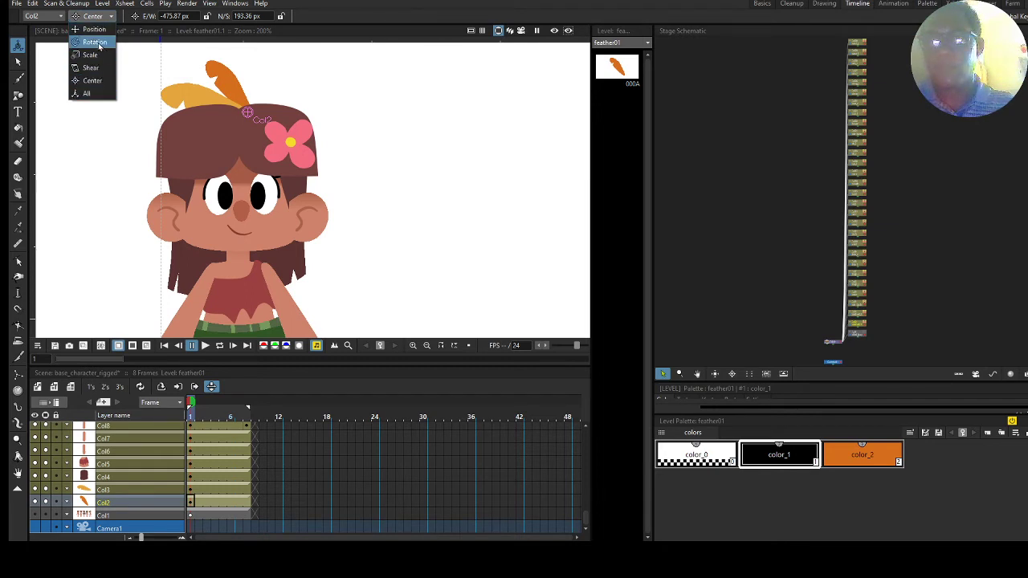
left_click(95, 42)
left_click_drag(262, 70, 319, 84)
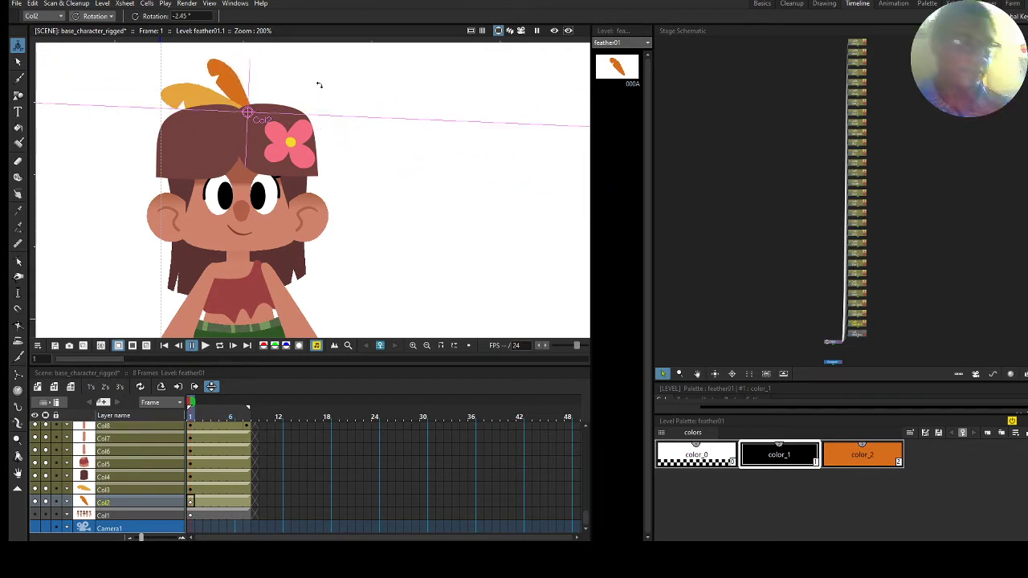
key("ctrl+z")
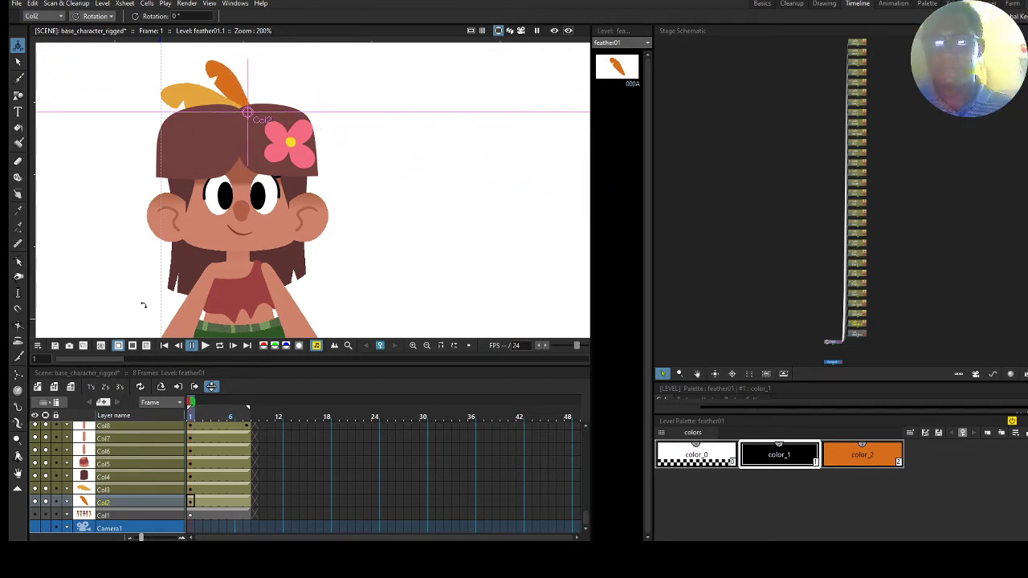
Move the Col3 yellow feather's centre point to its base on the hair, about E/W -489 px, N/S 194 px, and switch to Rotation mode
left_click(112, 490)
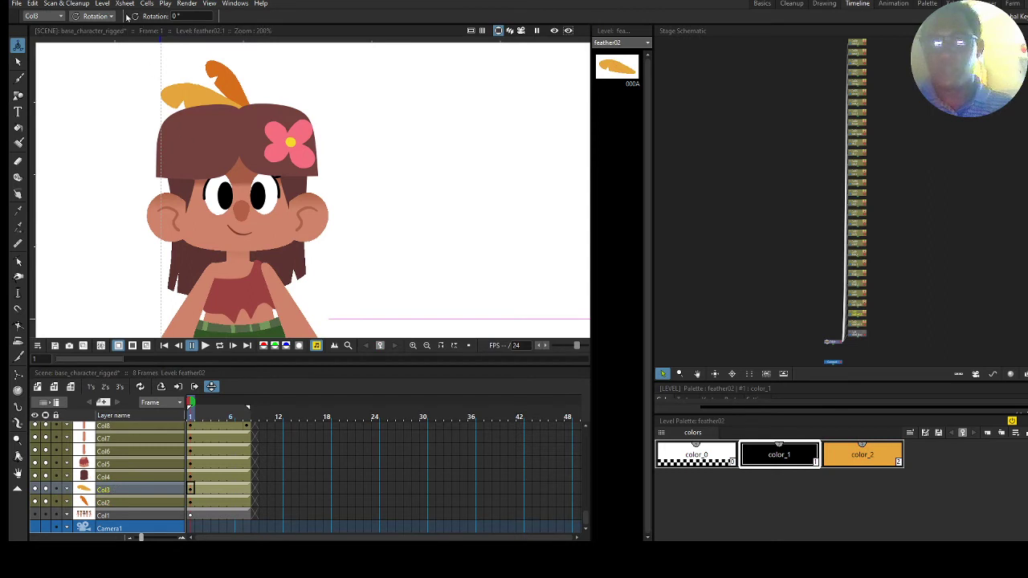
left_click(96, 16)
left_click(89, 83)
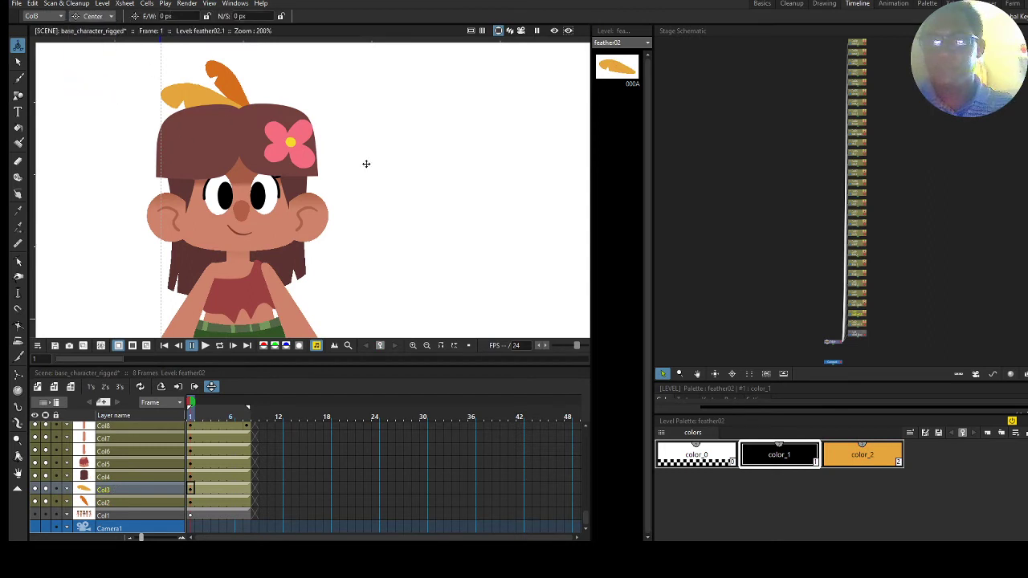
mouse_move(366, 164)
left_mouse_down()
mouse_move(262, 159)
mouse_move(215, 143)
left_mouse_up()
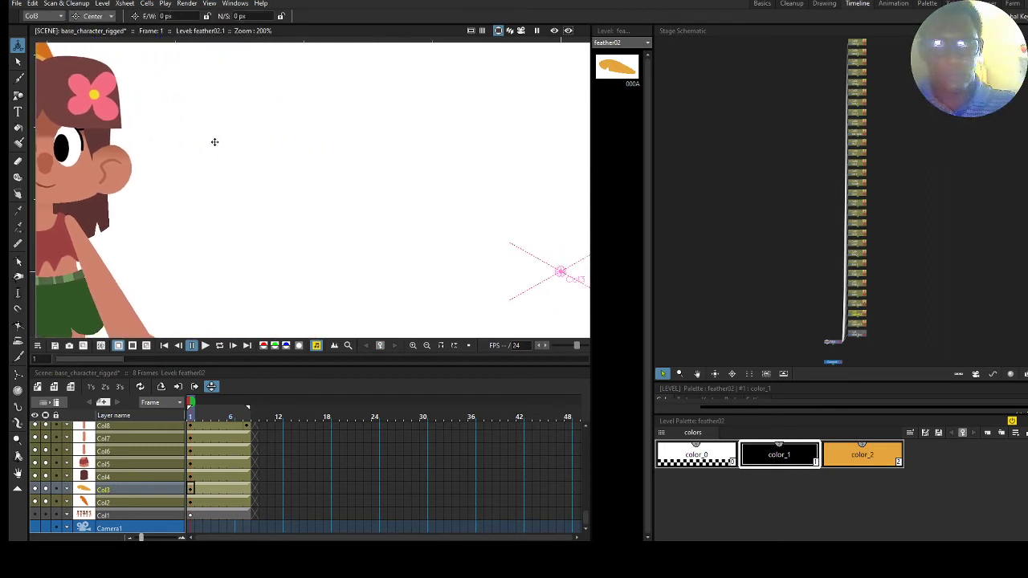
scroll(214, 142, "down", 2)
left_click_drag(286, 181, 415, 150)
mouse_move(518, 178)
left_mouse_down()
mouse_move(254, 75)
mouse_move(256, 86)
left_mouse_up()
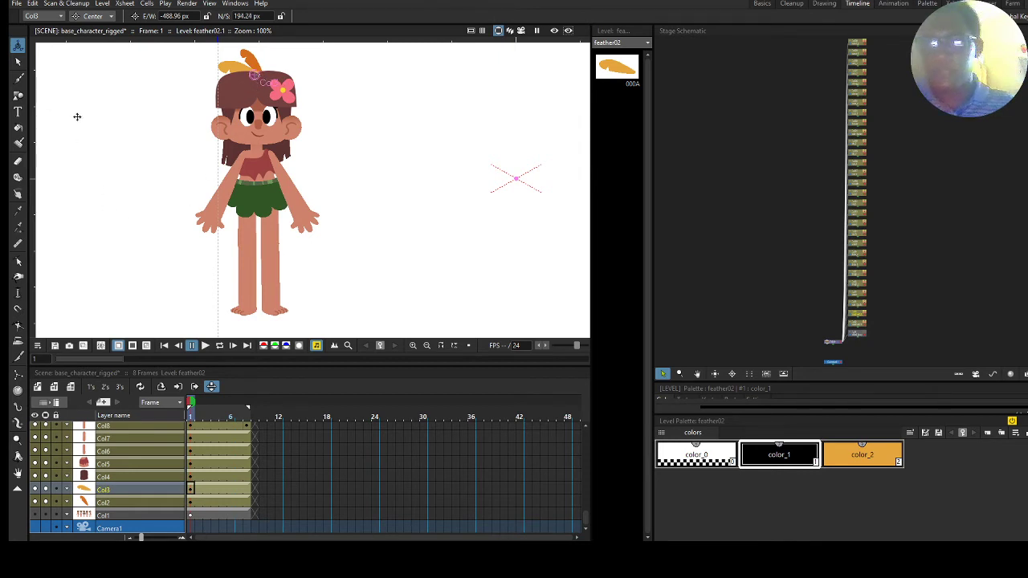
left_click(92, 16)
left_click(92, 44)
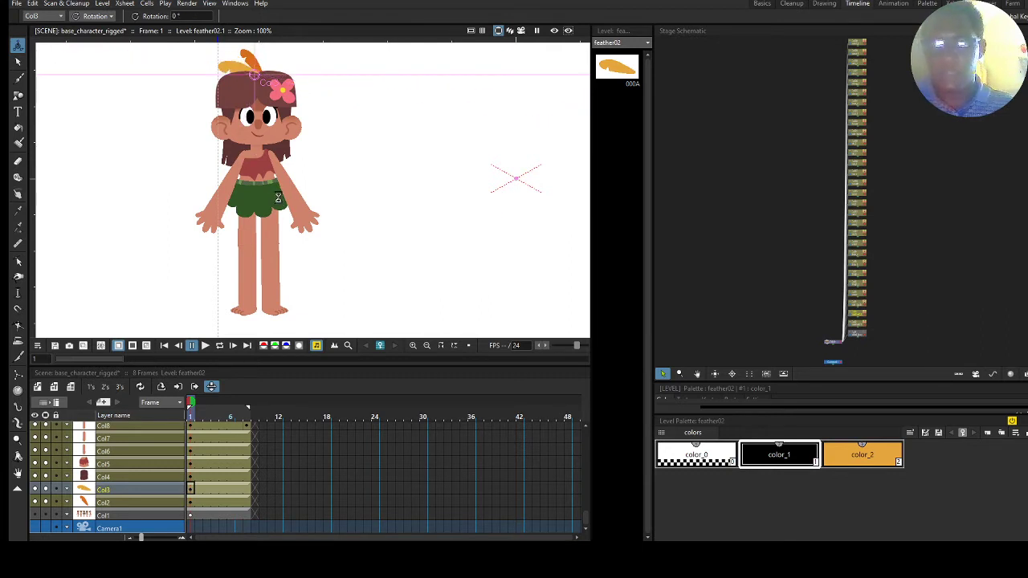
Move the centre point of the Col4 back hair to the middle of the upper head, about E/W -484 px, N/S 167 px
left_click(193, 476)
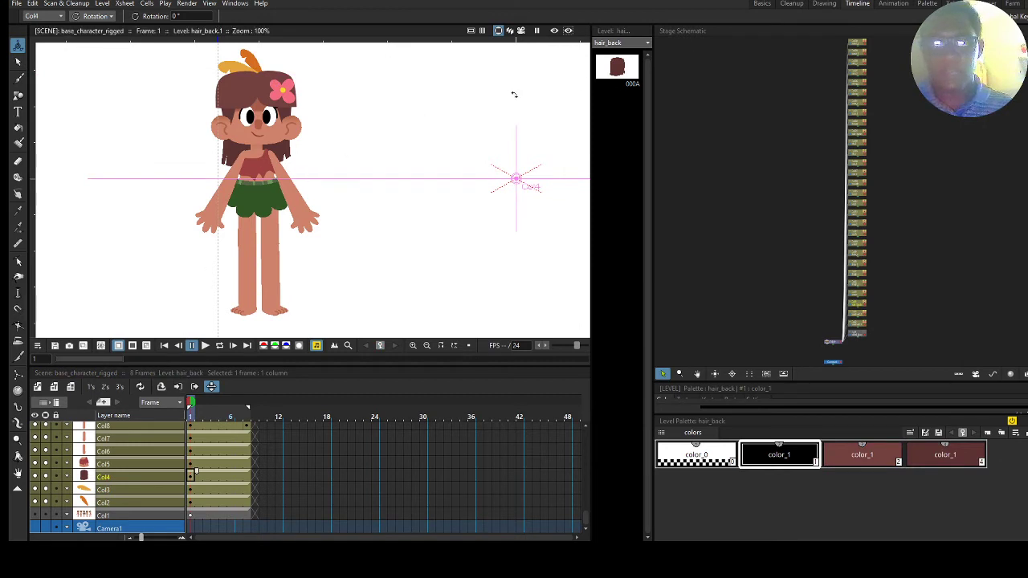
left_click(95, 16)
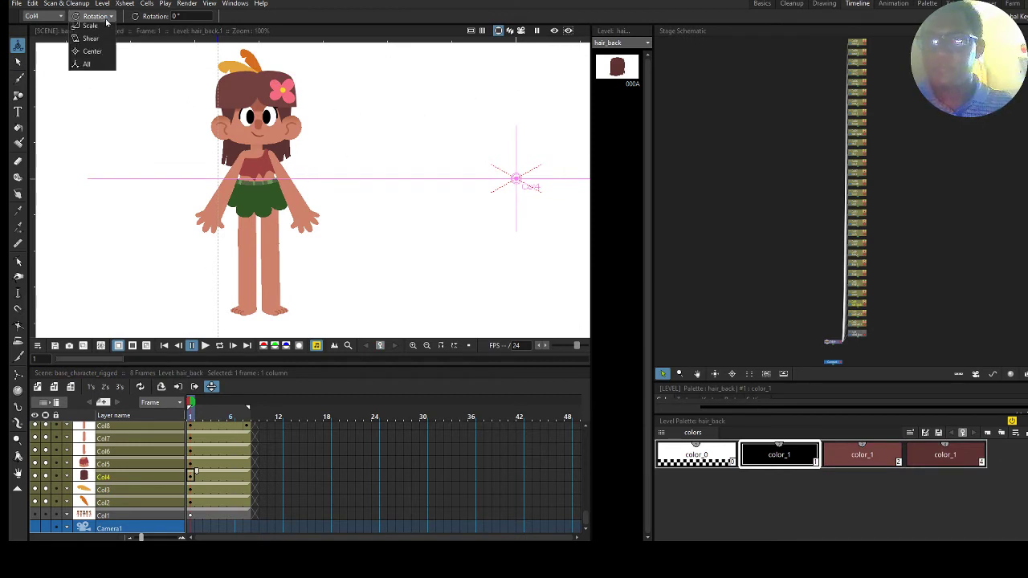
left_click(92, 80)
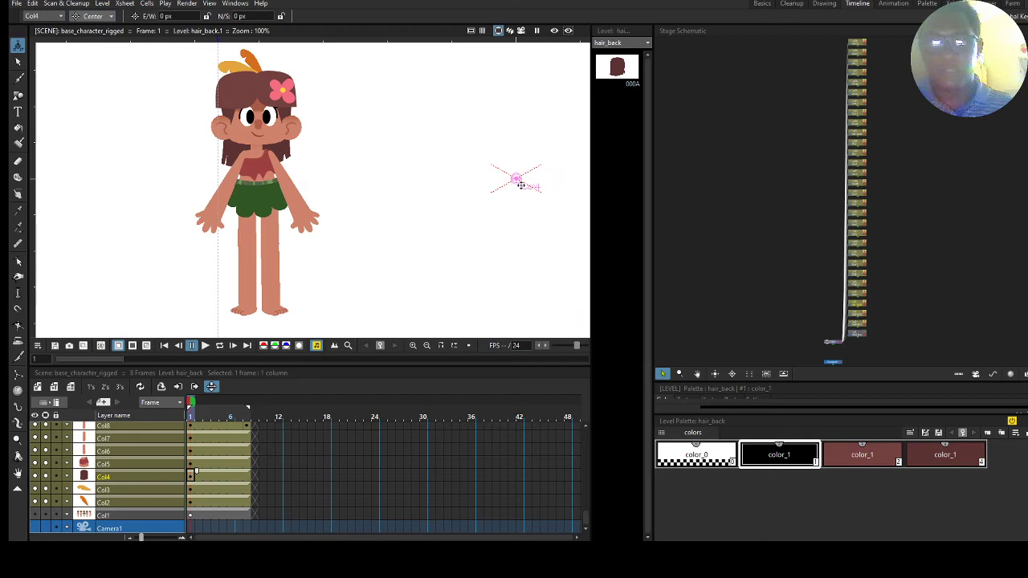
left_click_drag(524, 180, 257, 89)
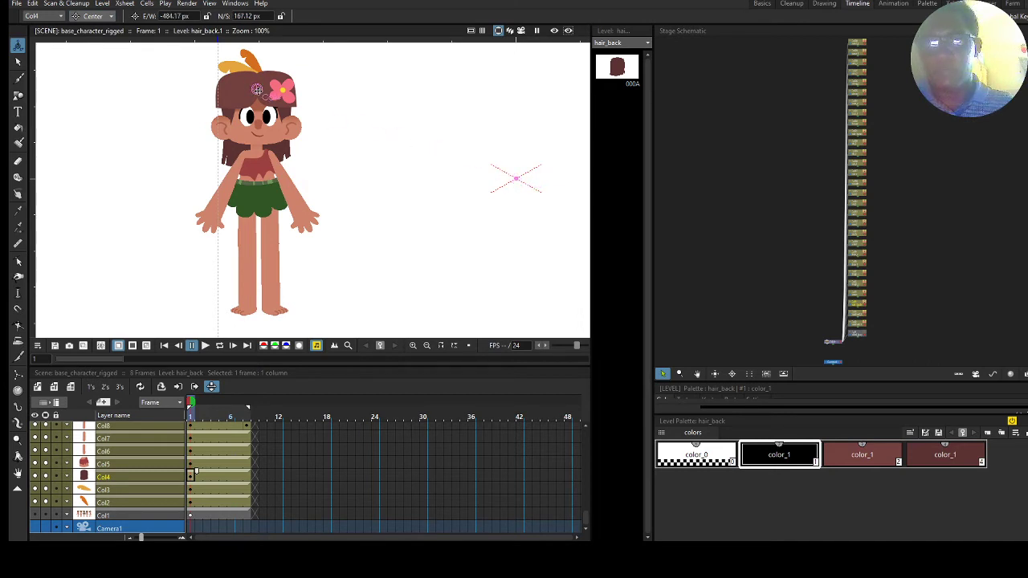
Try rotating and shearing the Col4 back hair about its centre point, and return to Center mode
left_click(102, 3)
left_click(95, 16)
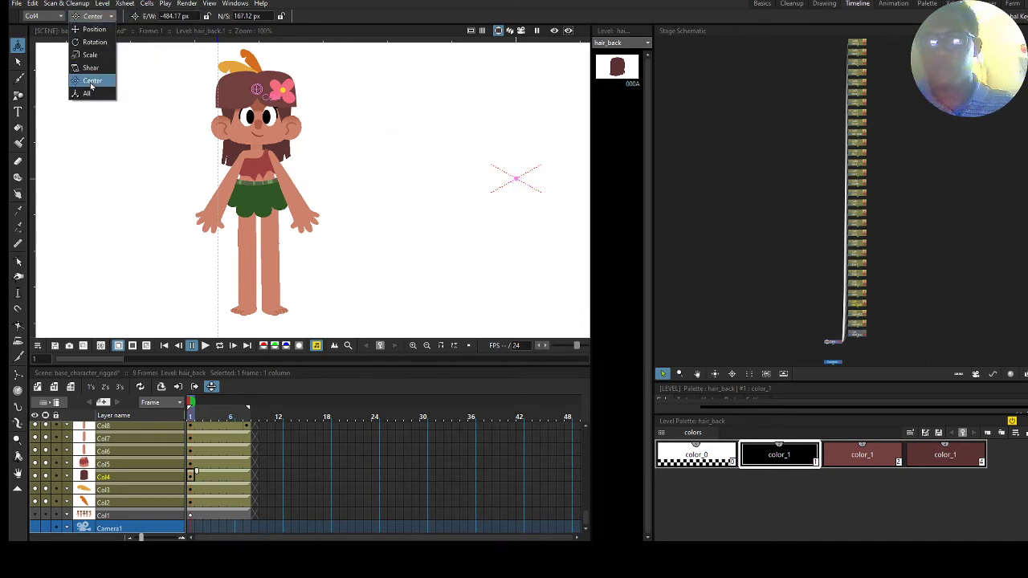
left_click(94, 42)
mouse_move(299, 90)
left_mouse_down()
mouse_move(288, 106)
mouse_move(295, 80)
mouse_move(299, 94)
left_mouse_up()
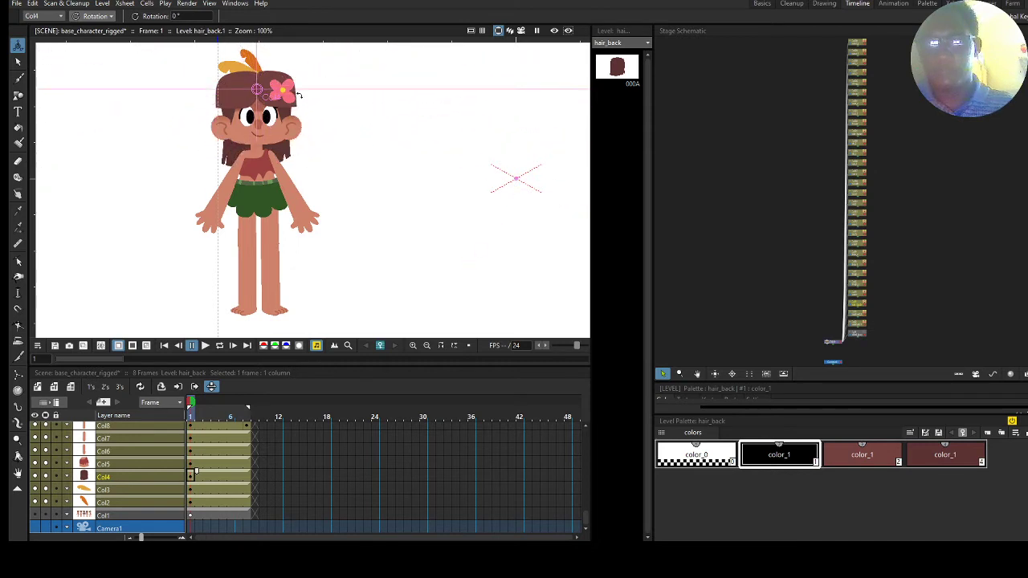
left_click(95, 16)
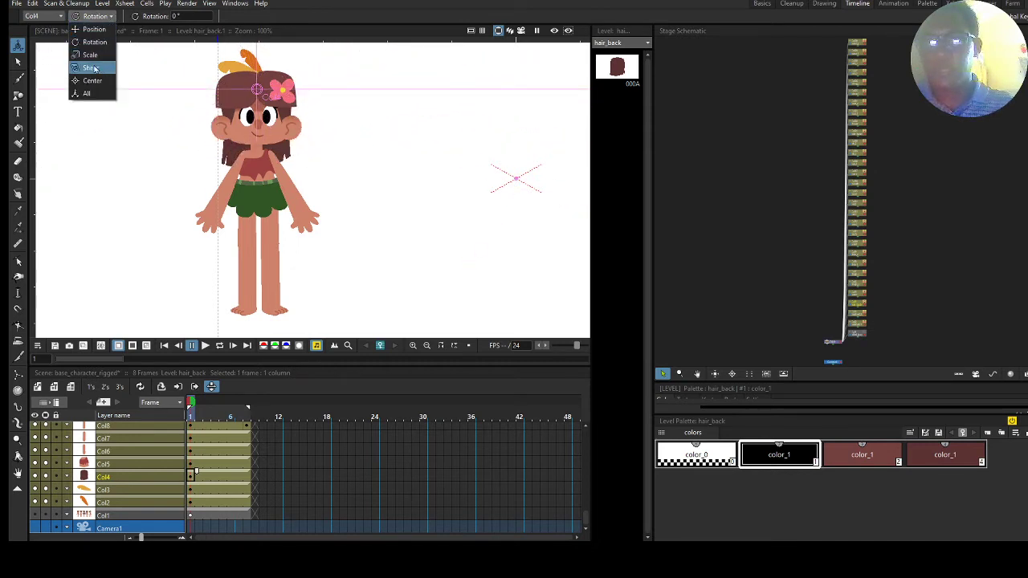
left_click(93, 69)
left_click_drag(259, 165, 223, 142)
left_click(95, 16)
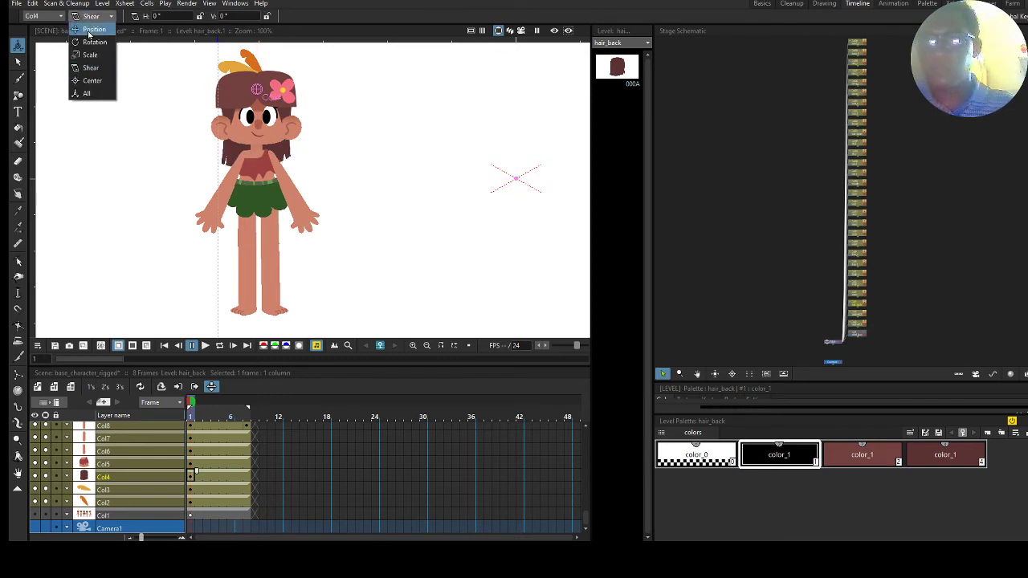
left_click(93, 82)
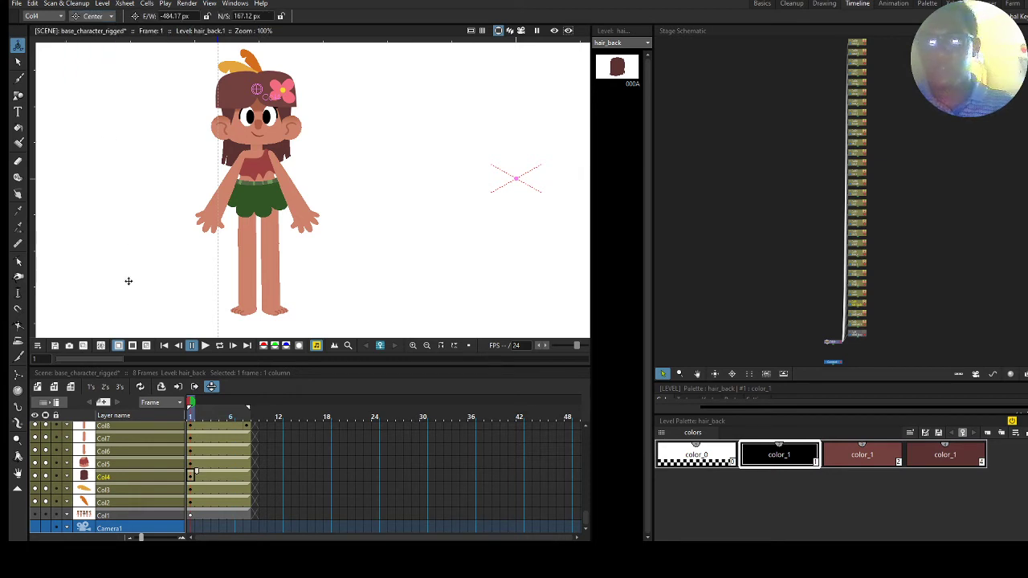
Move the centre point of the Col5 torso to the middle of the waist, about E/W -484 px, N/S -11 px
left_click(121, 466)
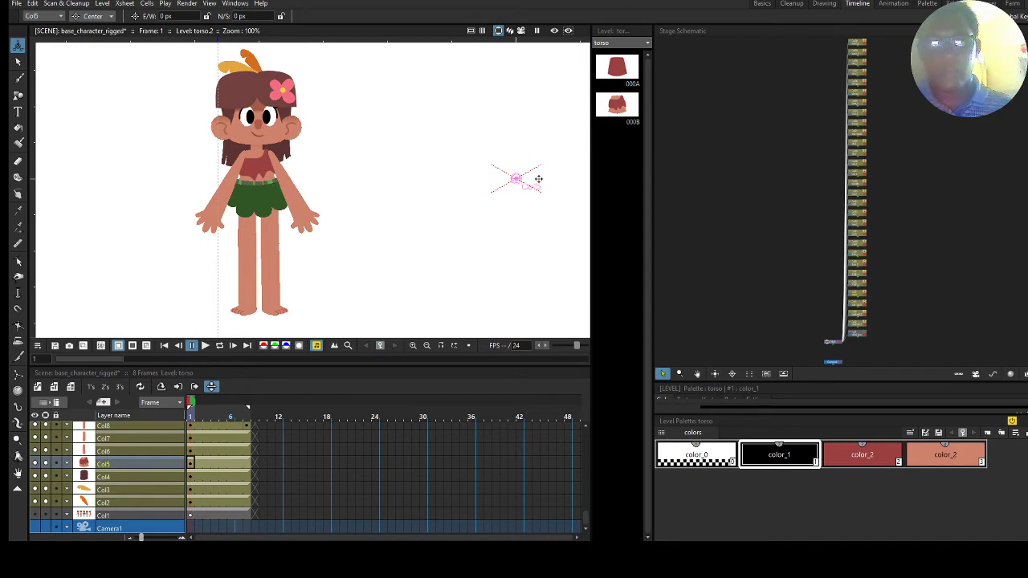
mouse_move(527, 182)
left_mouse_down()
mouse_move(317, 173)
mouse_move(258, 184)
left_mouse_up()
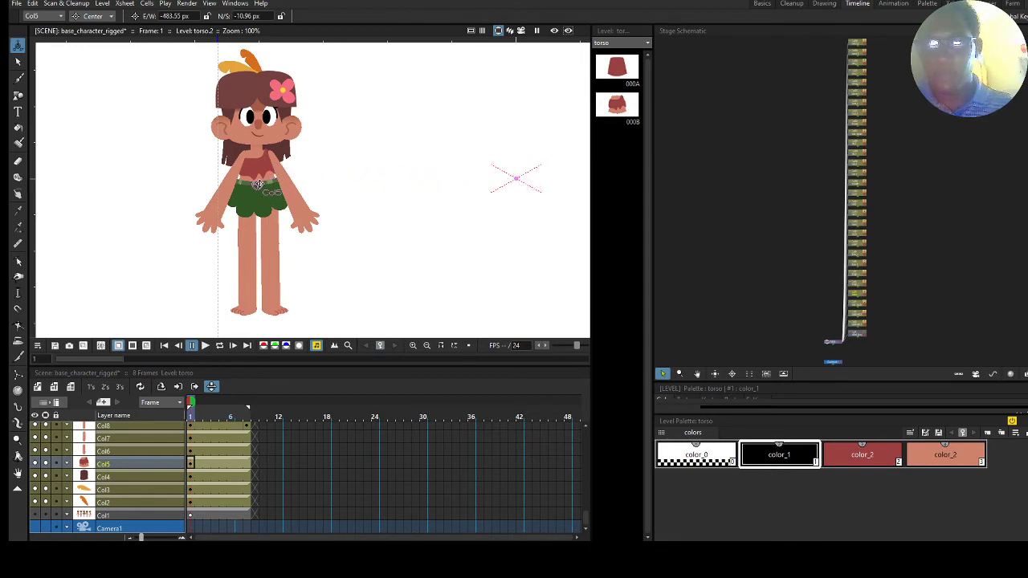
Move the Col6 left thigh's centre point to the hip under the skirt, about E/W -458 px, N/S -30 px
left_click(122, 453)
left_click_drag(325, 193, 367, 183)
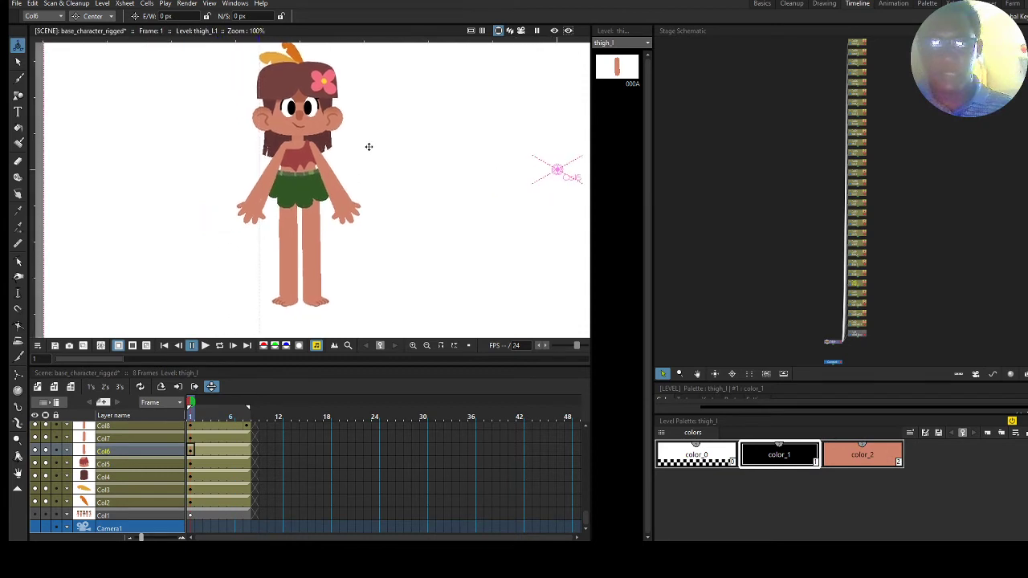
scroll(369, 147, "up", 1)
left_click_drag(271, 213, 226, 149)
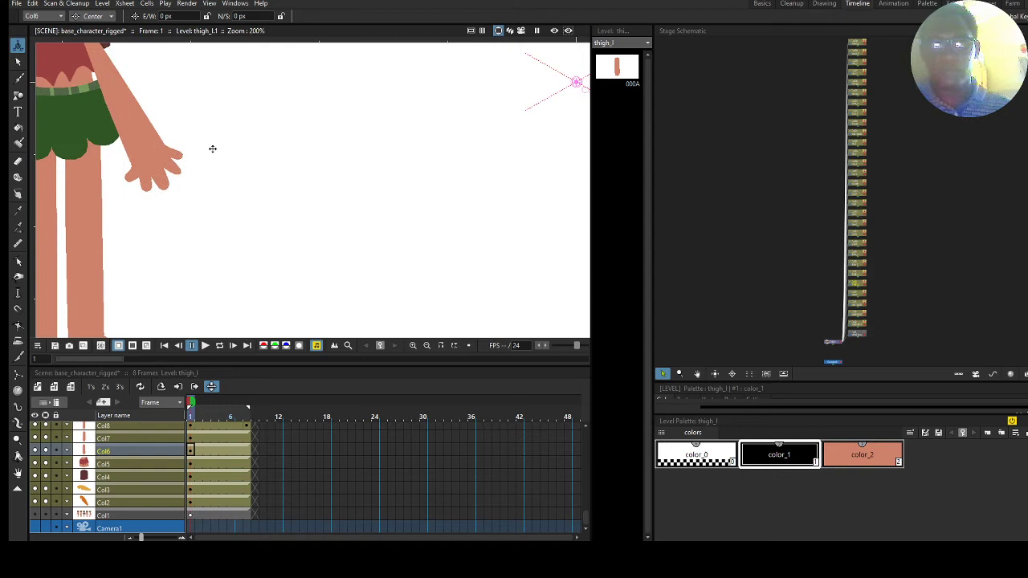
scroll(211, 150, "left", 4)
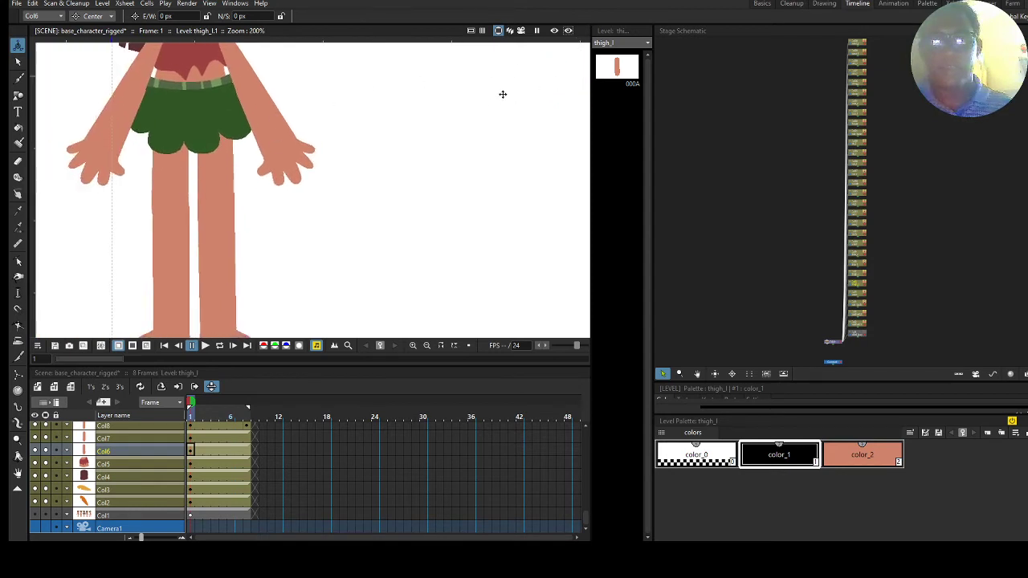
left_click_drag(503, 95, 147, 148)
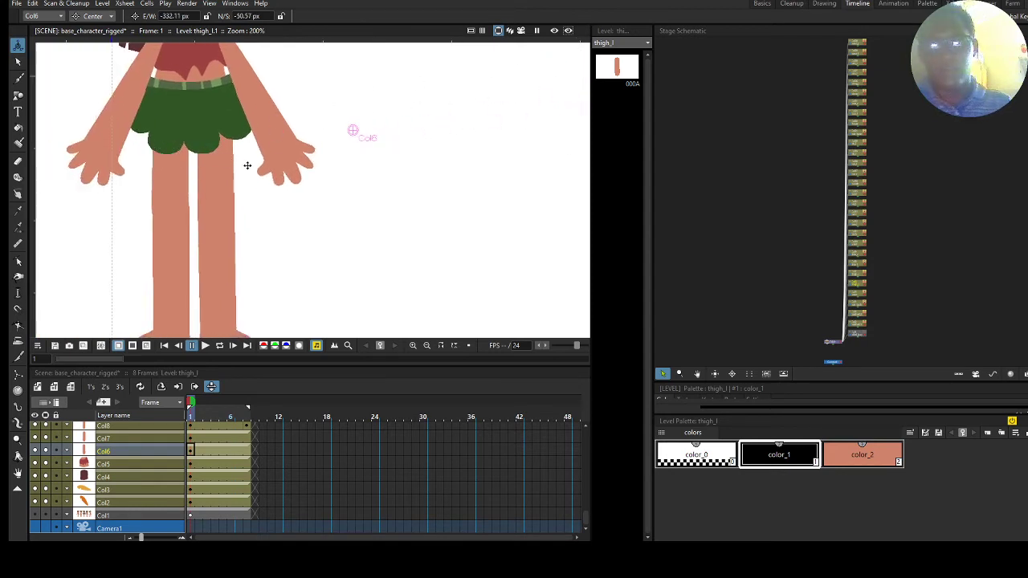
left_click_drag(247, 165, 108, 141)
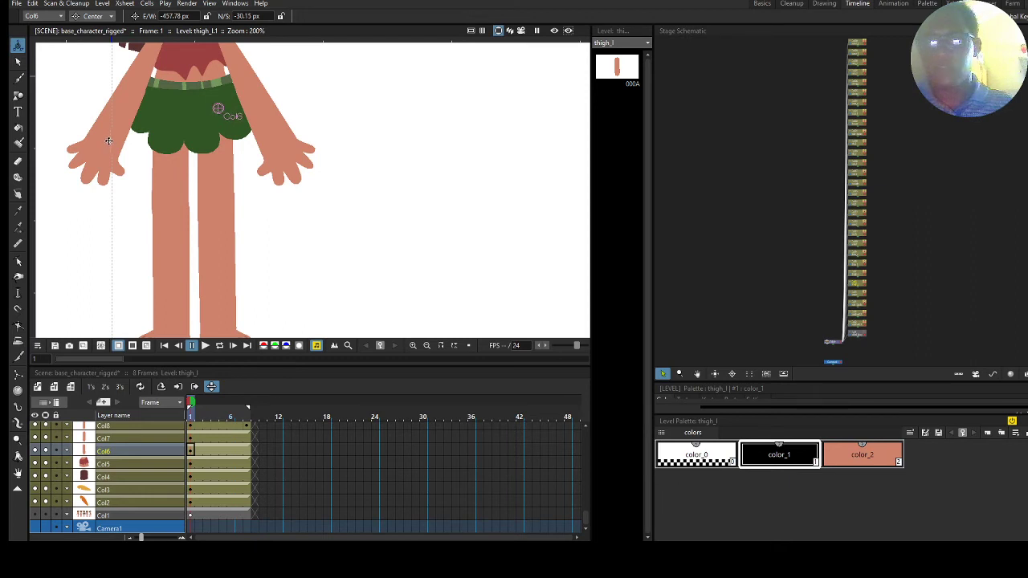
Try rotating the Col6 left thigh about its centre point
left_click(95, 16)
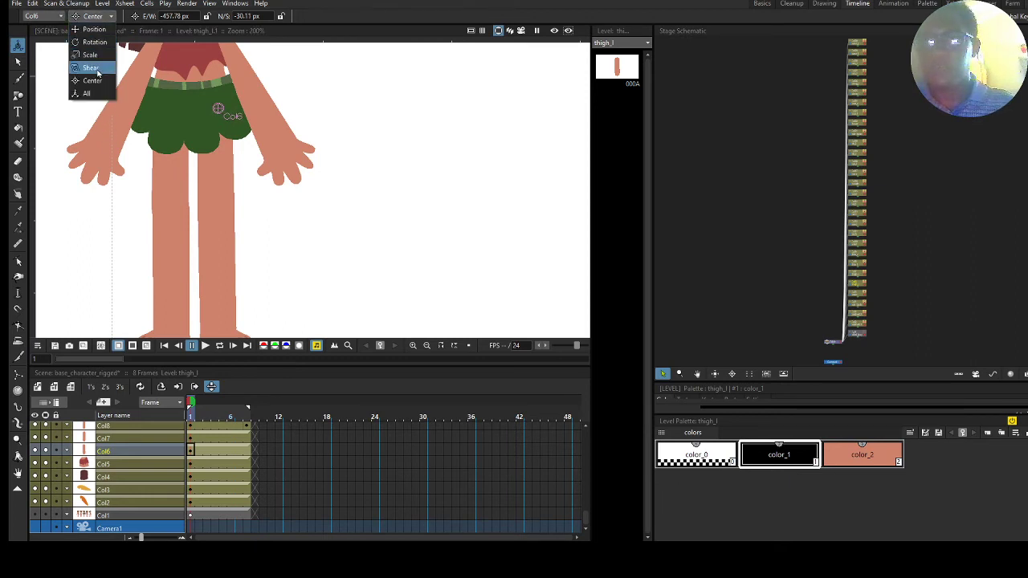
left_click(94, 42)
left_click_drag(243, 118, 281, 125)
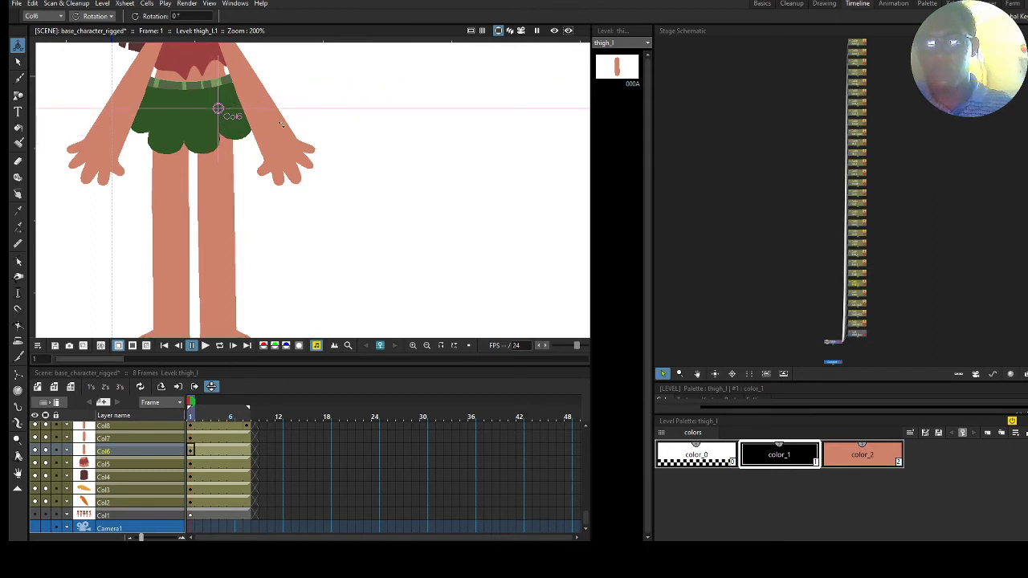
Return to Center mode and move the Col7 right thigh's centre point to the hip, about E/W -503 px, N/S -34 px
left_click(135, 439)
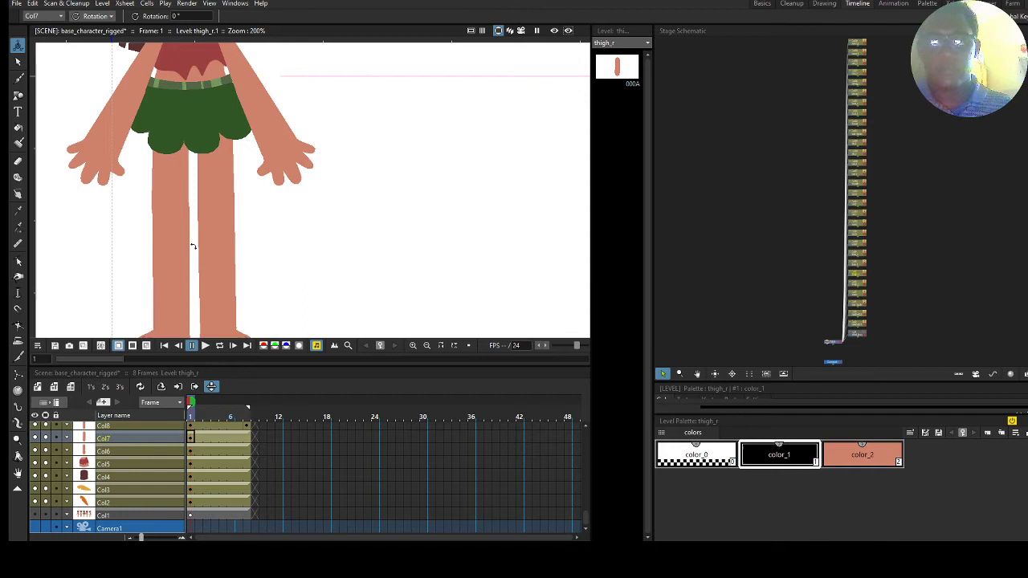
left_click(95, 16)
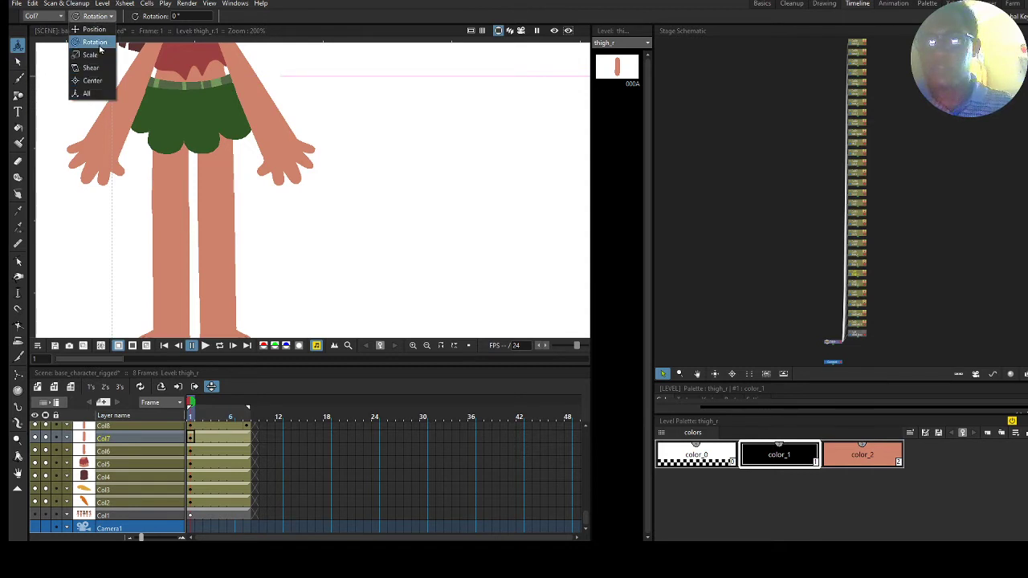
left_click(93, 81)
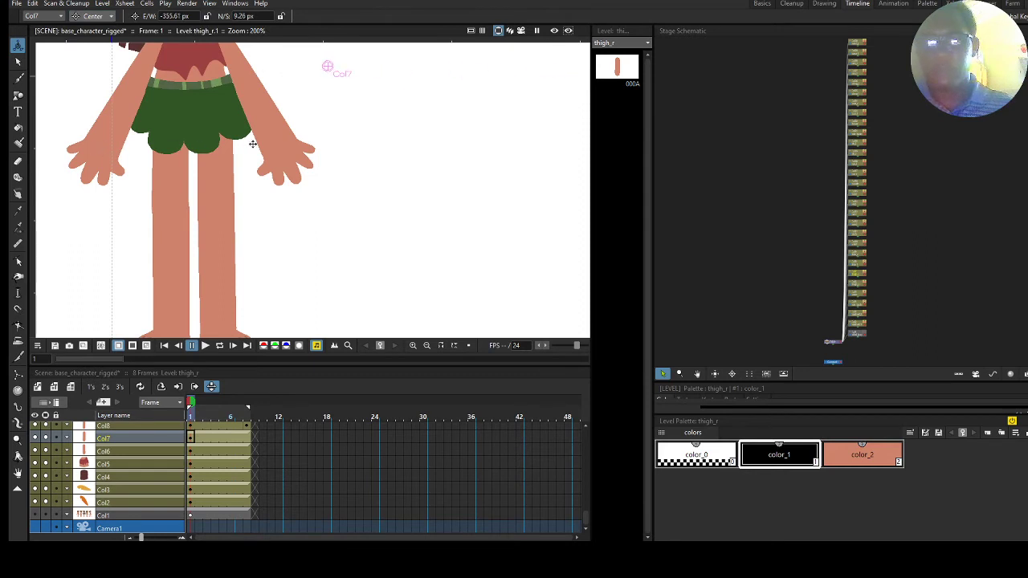
mouse_move(147, 190)
left_mouse_down()
mouse_move(92, 193)
mouse_move(99, 210)
left_mouse_up()
Hide the Col10 waist layer in the viewer to expose the tops of both thighs
scroll(106, 461, "up", 3)
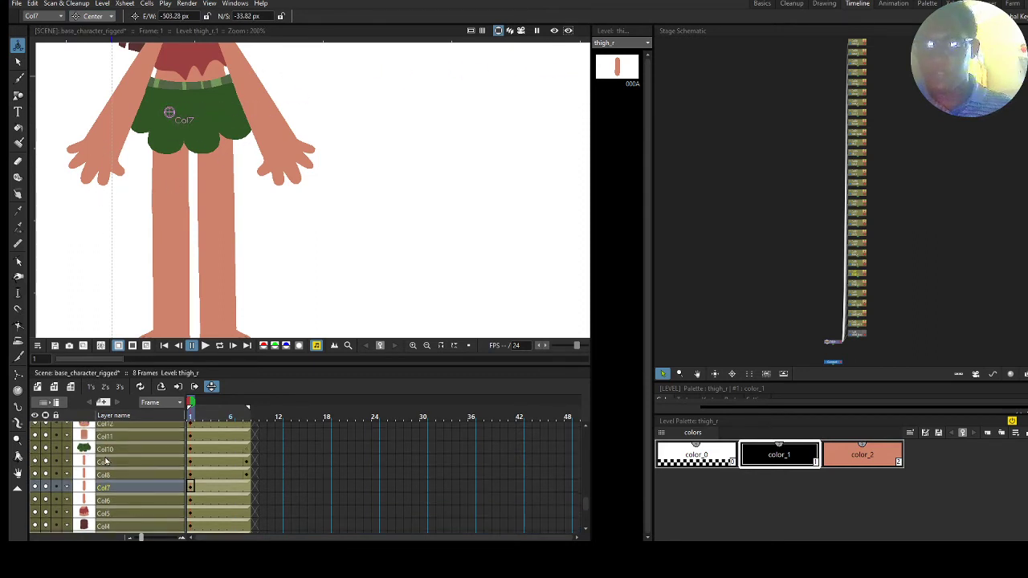
left_click(45, 450)
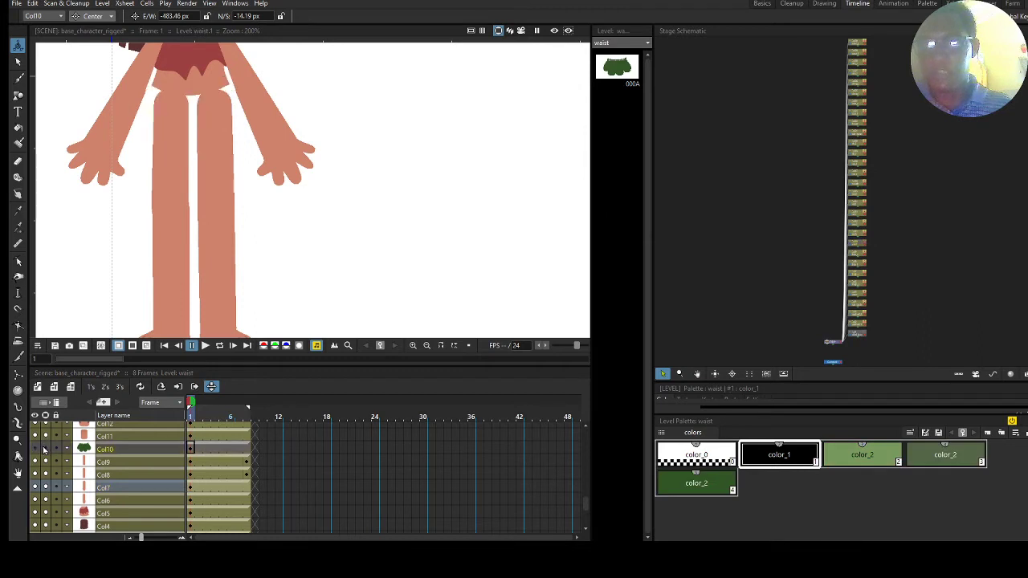
left_click(35, 451)
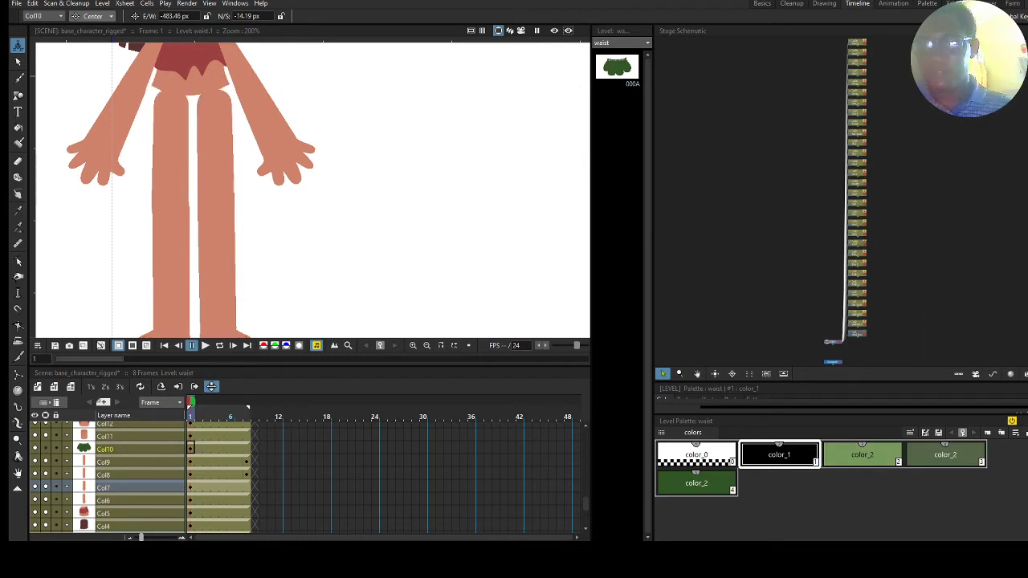
Adjust the Col7 thigh's centre point to about E/W -501 px, N/S -25 px, and the Col6 thigh's to about E/W -461 px, N/S -27 px
left_click(191, 488)
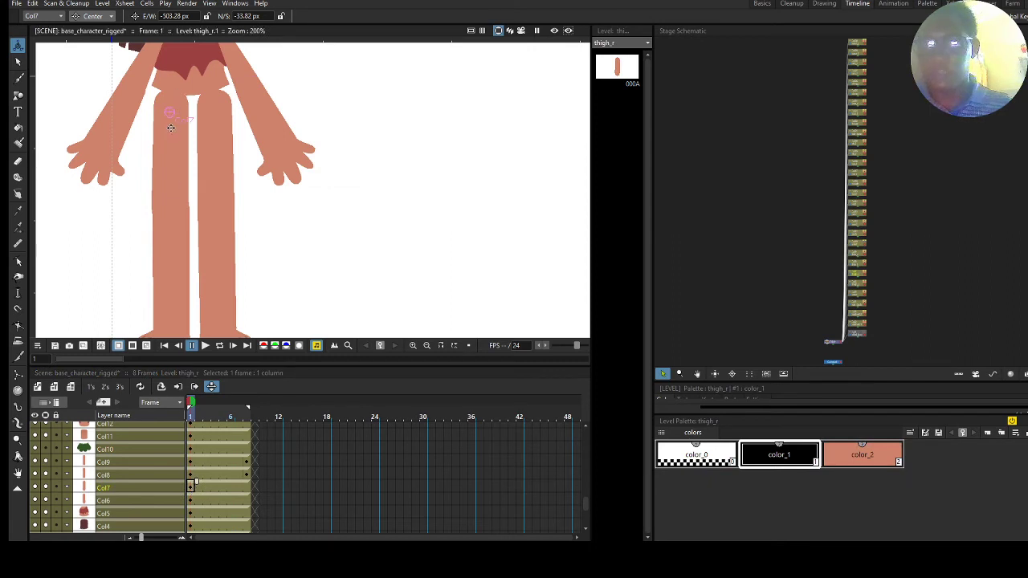
left_click_drag(170, 127, 172, 118)
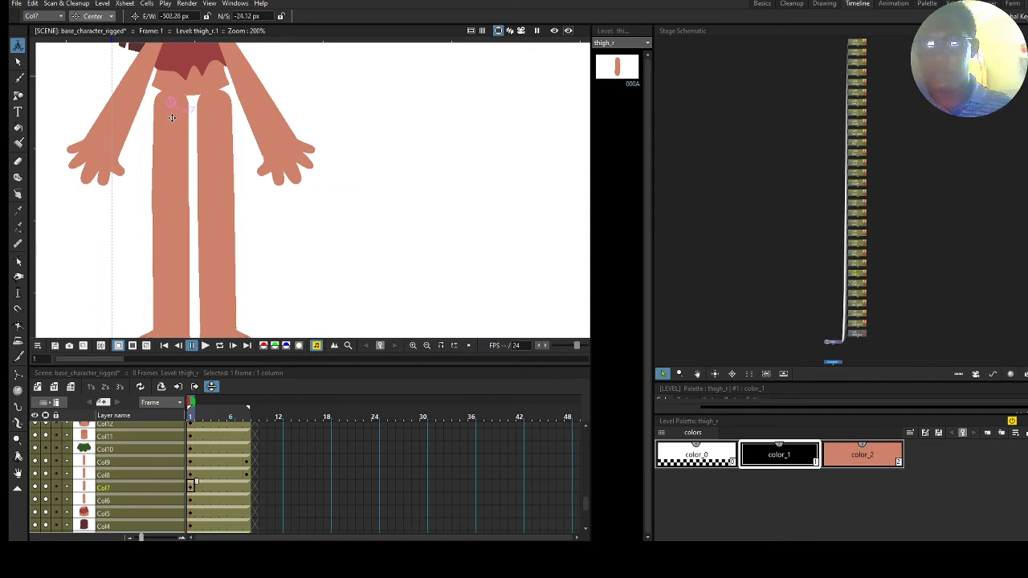
left_click(162, 500)
left_click_drag(219, 118, 215, 113)
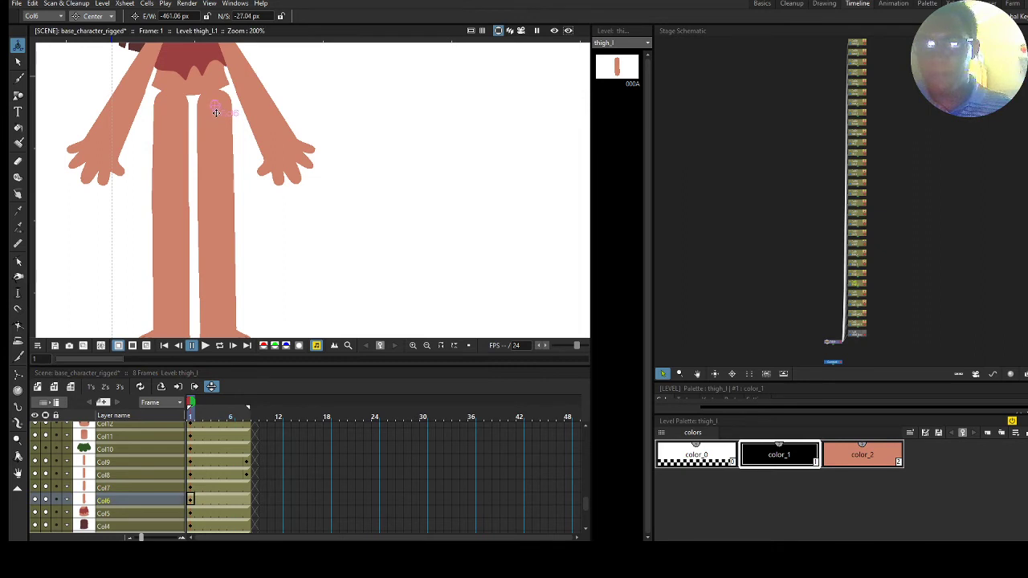
Hide the Col7 and Col6 thigh layers, keeping the Col8 and Col9 shins shown
left_click(116, 477)
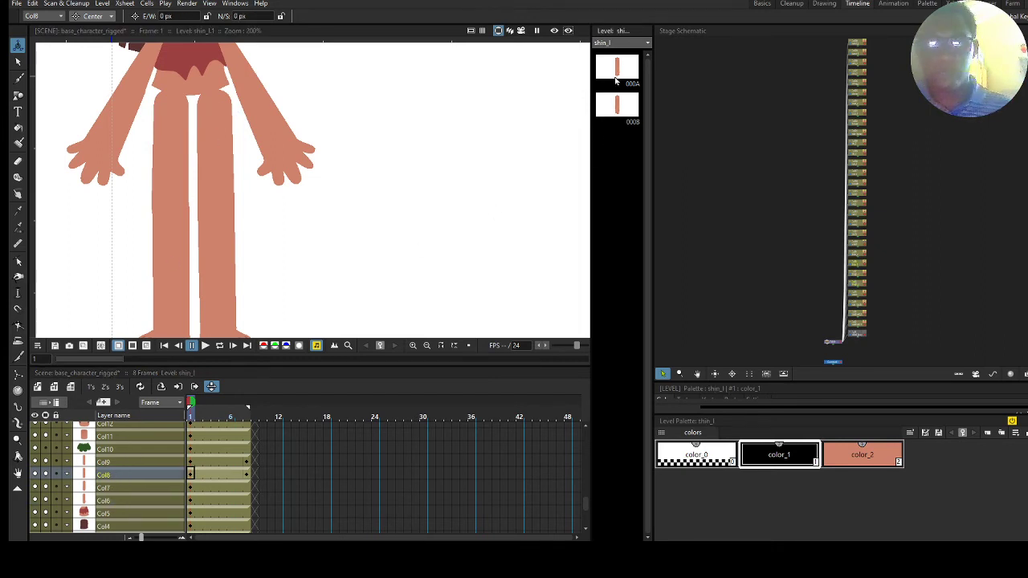
left_click(45, 473)
left_click(46, 463)
left_click(46, 462)
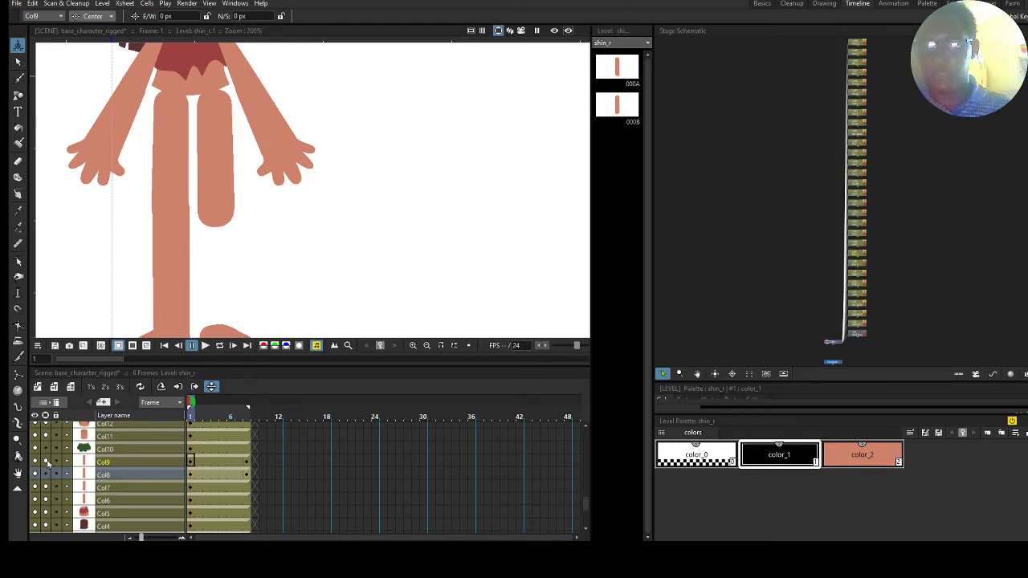
left_click(46, 475)
left_click(47, 487)
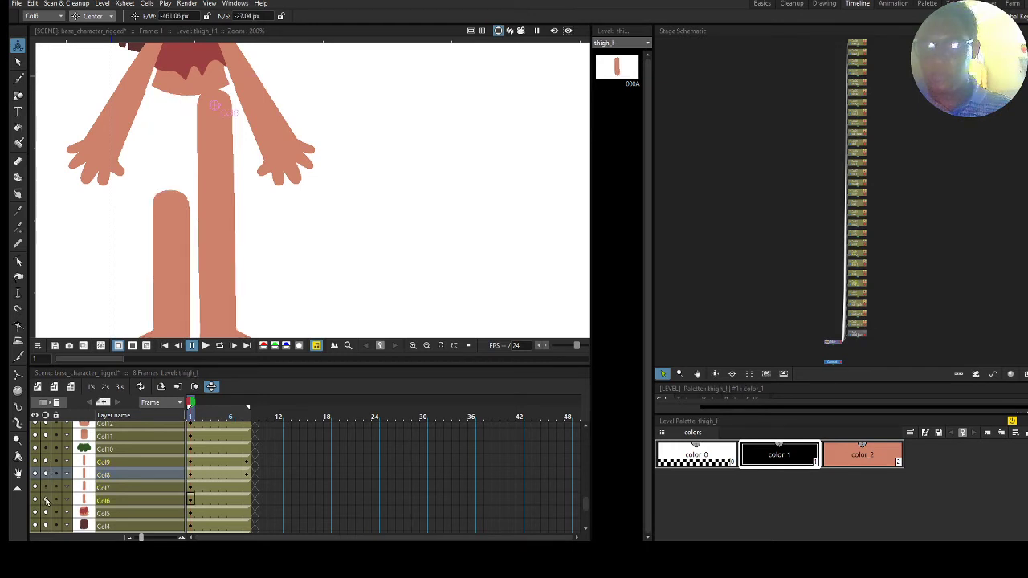
left_click(47, 501)
Place the Col8 shin's centre point at its knee, about E/W -460 px, N/S -122 px, and the Col9 shin's at about E/W -502 px, N/S -123 px
left_click_drag(314, 236, 342, 207)
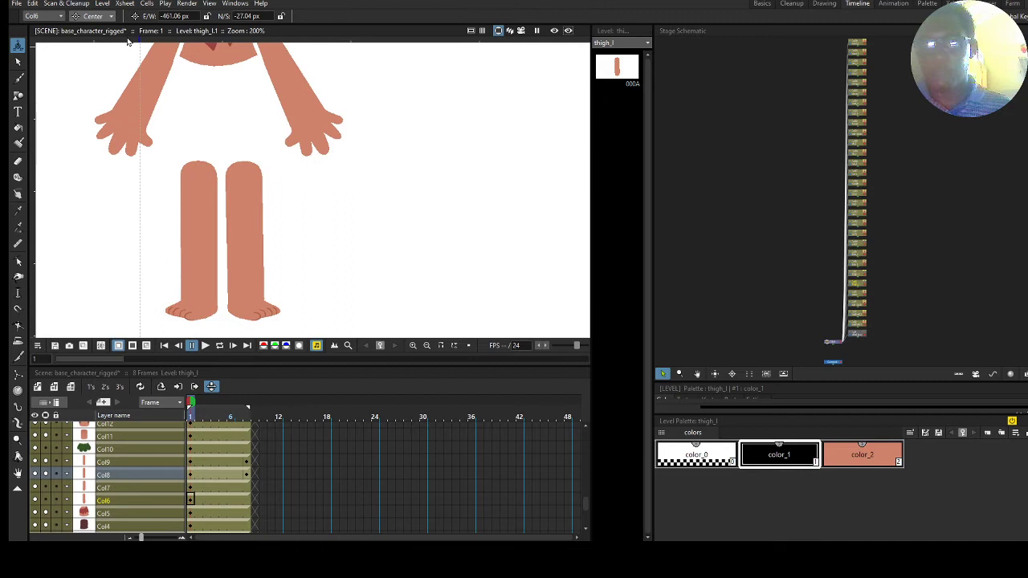
left_click(193, 477)
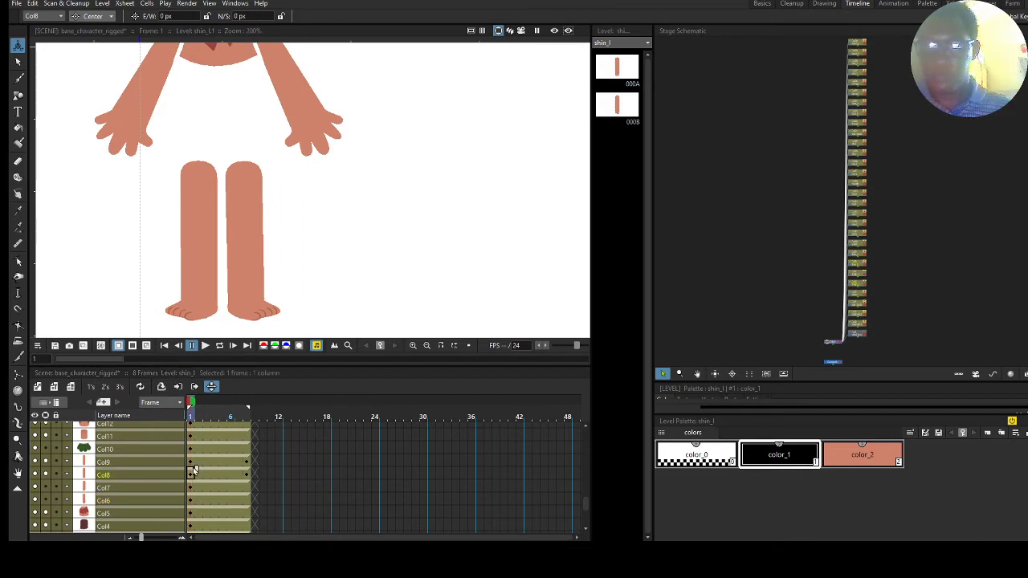
left_click_drag(354, 190, 202, 234)
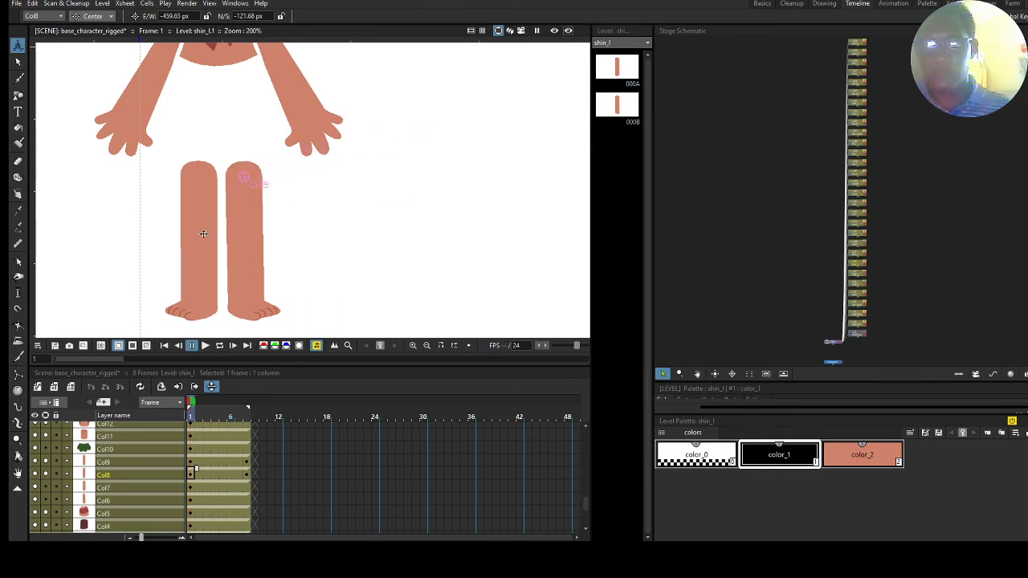
left_click(192, 461)
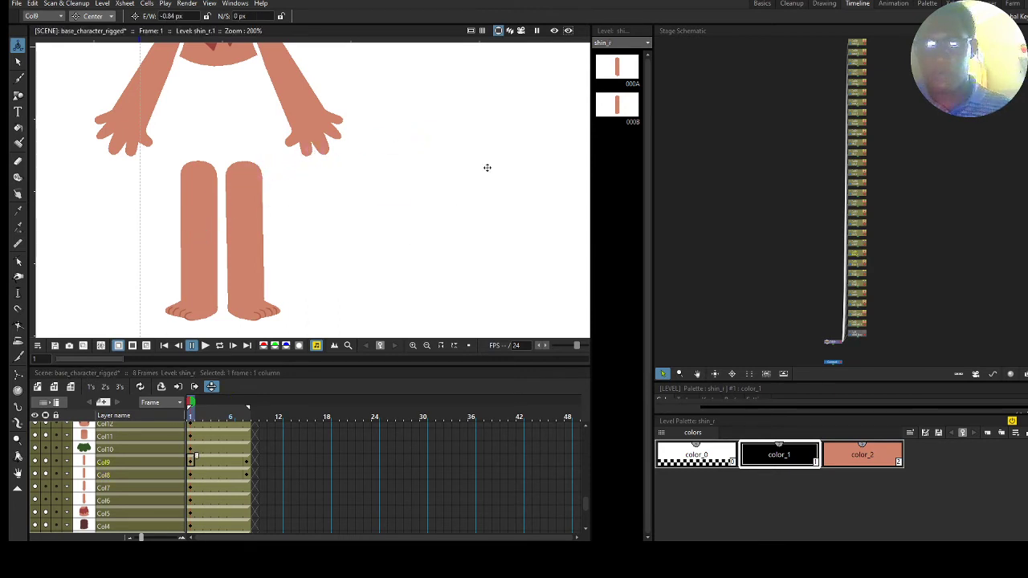
left_click_drag(255, 235, 197, 270)
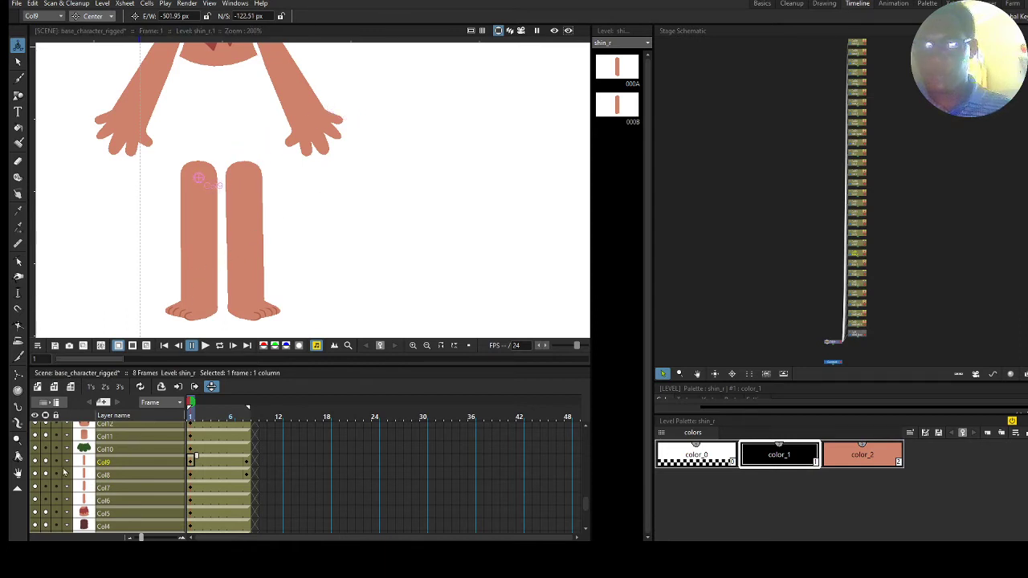
Show the Col7 and Col6 thigh layers and the Col10 waist layer again, with Col10 selected
left_click(45, 489)
left_click(47, 499)
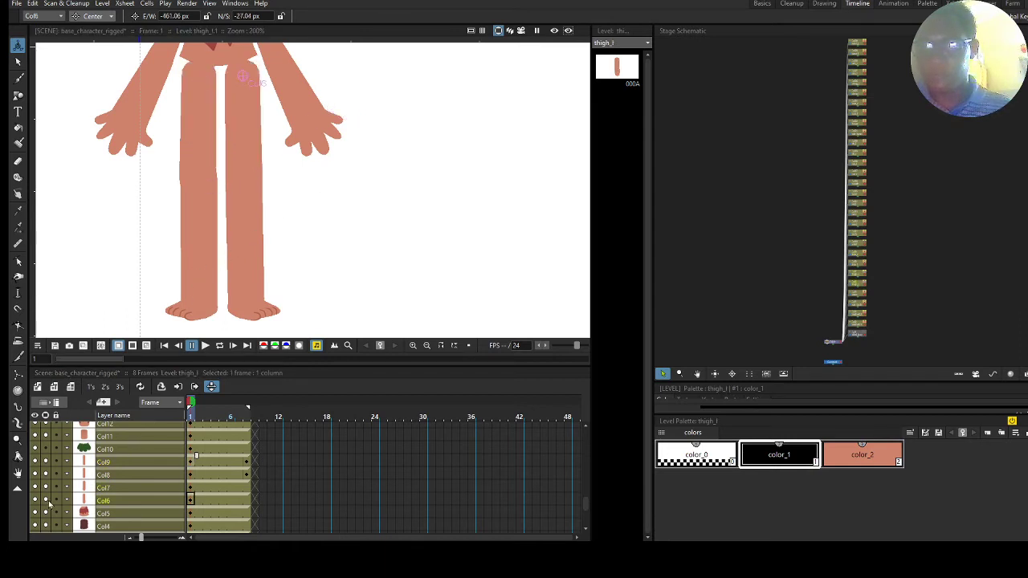
left_click(113, 451)
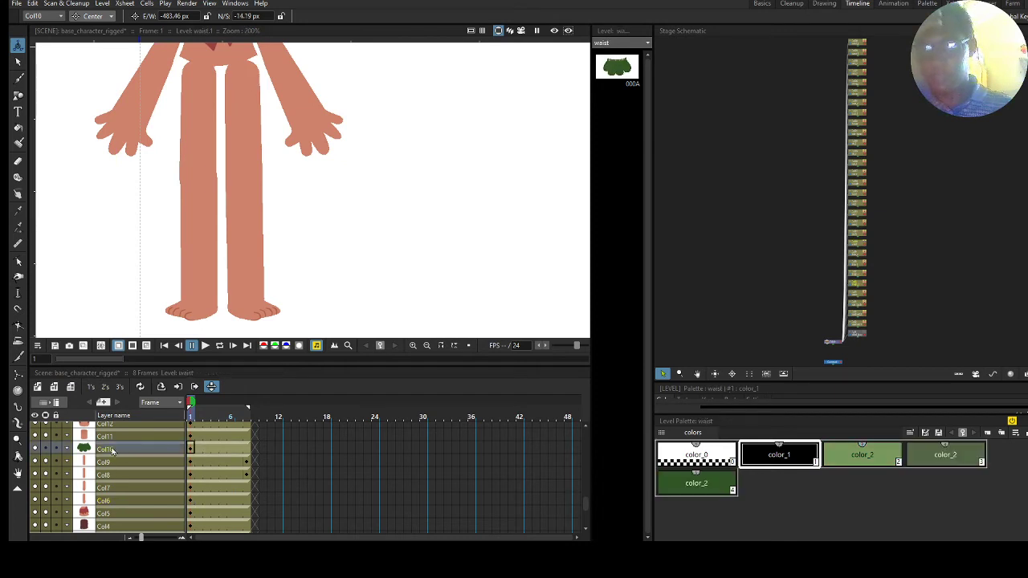
left_click_drag(253, 111, 296, 168)
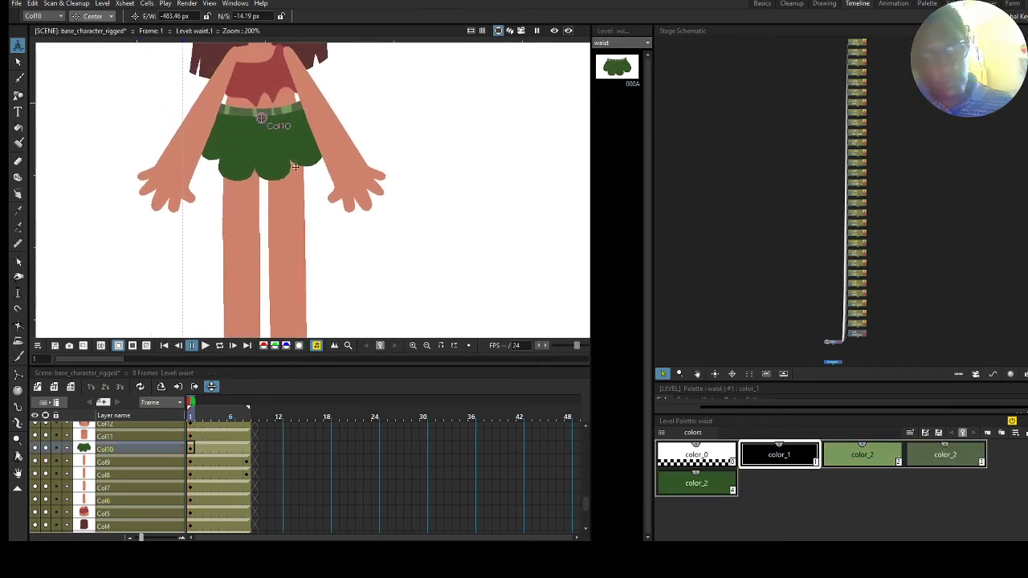
Try rotating the Col10 waist about its centre point, and undo the rotations
left_click(95, 16)
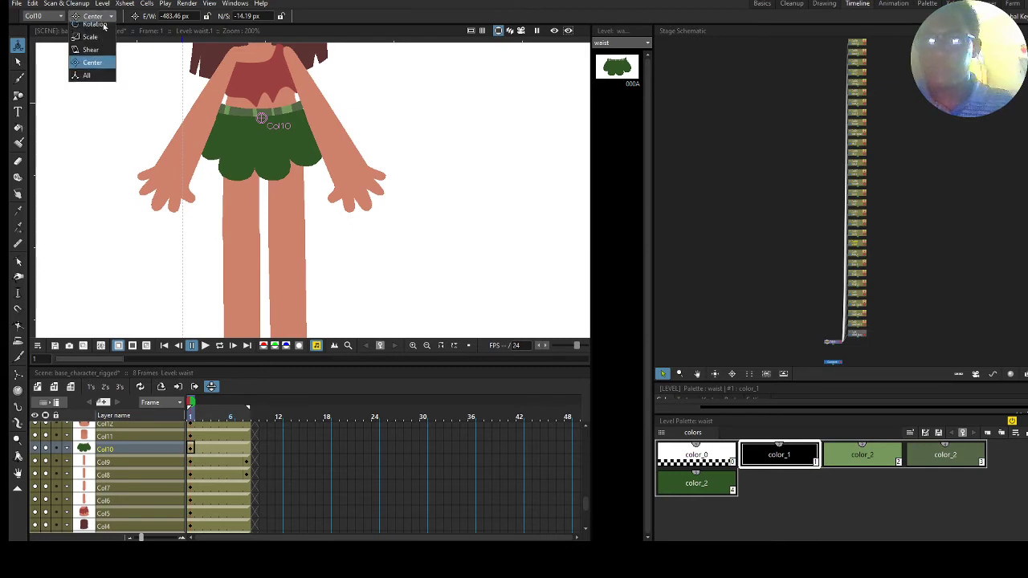
left_click(97, 42)
left_click_drag(362, 133, 347, 164)
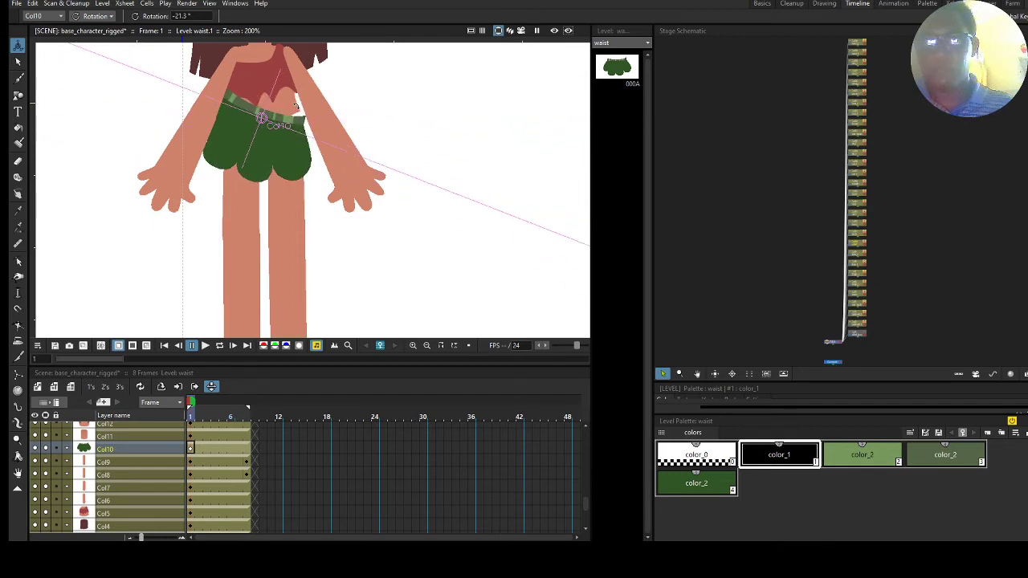
left_click_drag(321, 110, 315, 90)
key("ctrl+z")
key("ctrl+z")
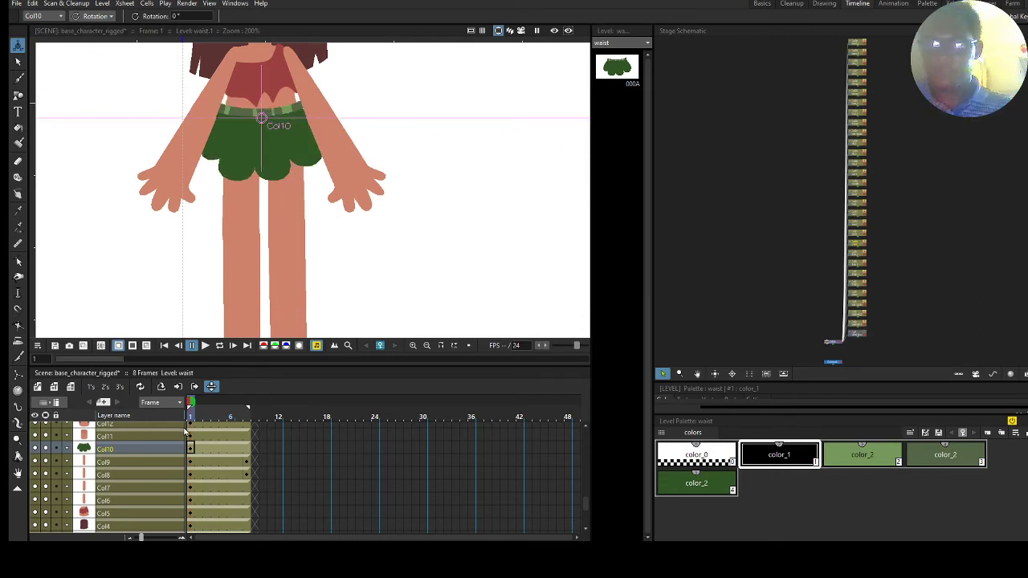
Try rotating the Col11 neck about its centre point, and undo the rotation
scroll(187, 469, "up", 3)
left_click(191, 478)
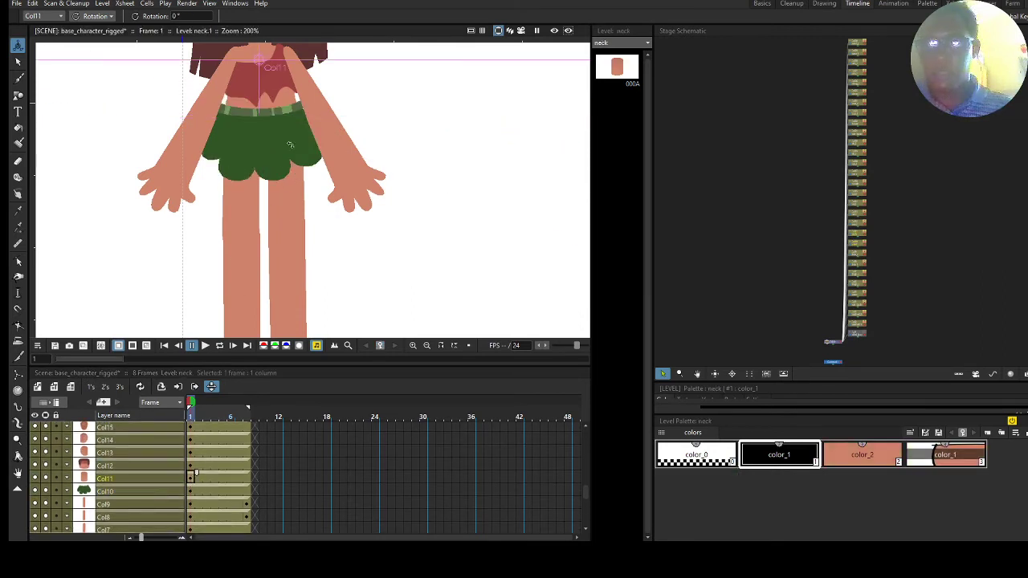
left_click_drag(293, 128, 283, 229)
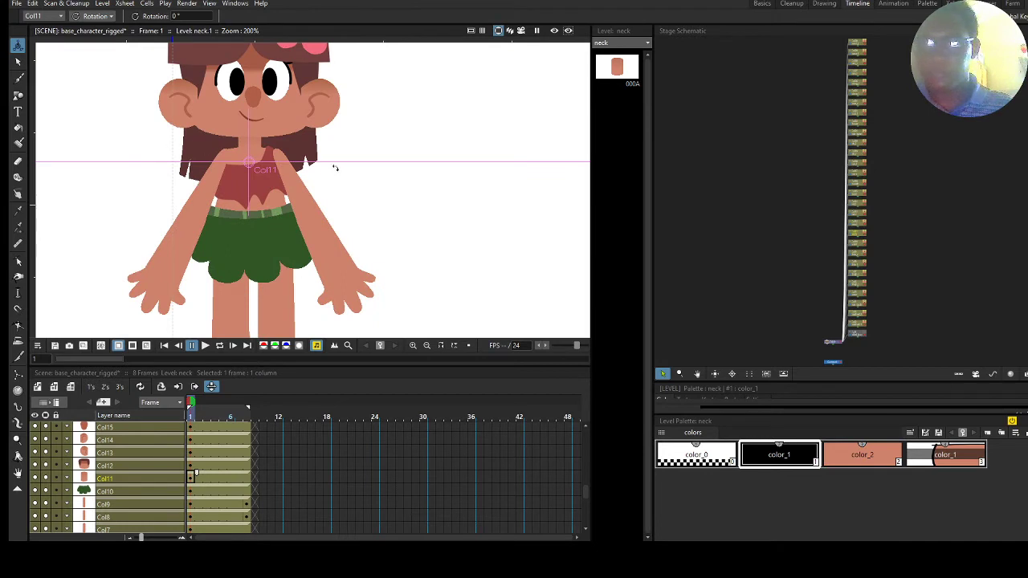
left_click_drag(363, 166, 365, 167)
key("ctrl+z")
Switch to Center mode and raise the Col11 neck's centre point to the neck's base, about E/W -485 px, N/S 48 px
left_click(94, 16)
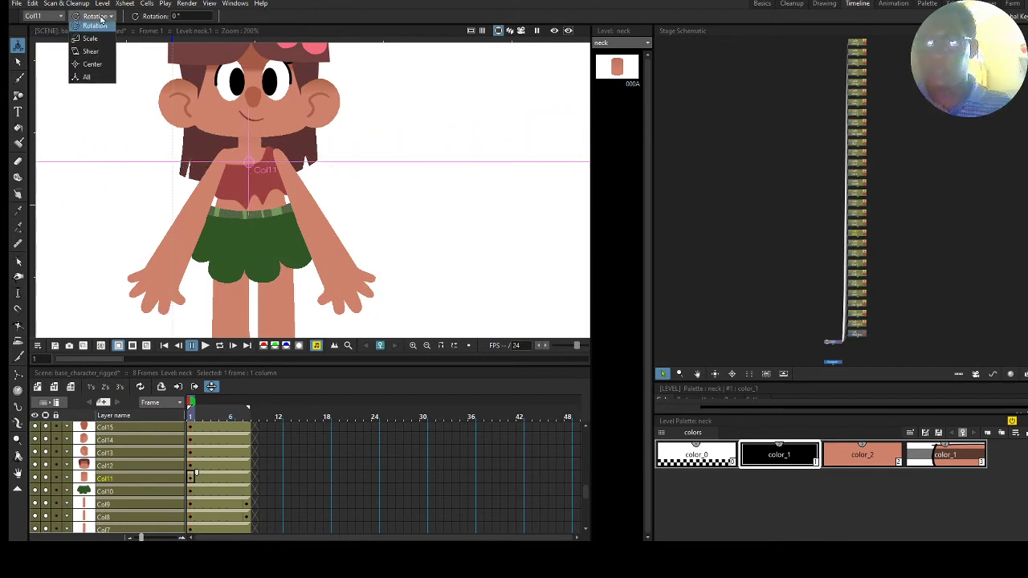
left_click(92, 81)
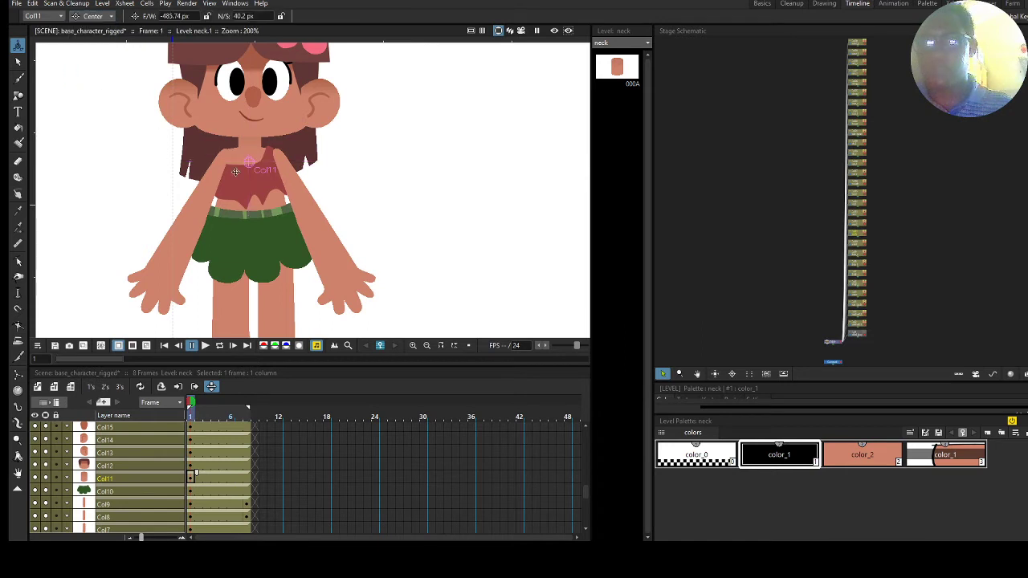
left_click_drag(251, 161, 253, 152)
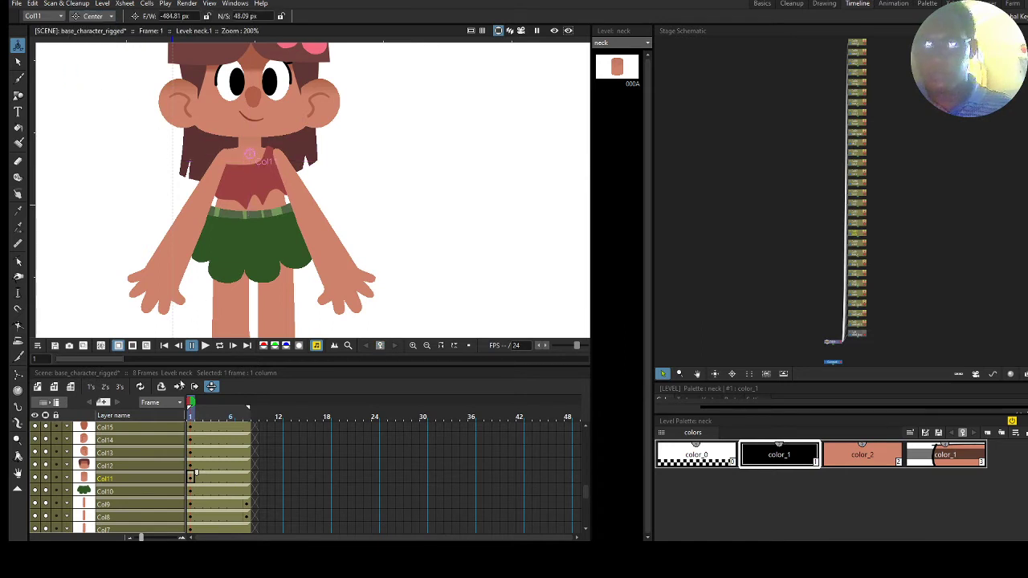
Place the Col12 head's centre point at the chin, about E/W -485 px, N/S 64 px, then test its rotation and undo it
left_click(169, 466)
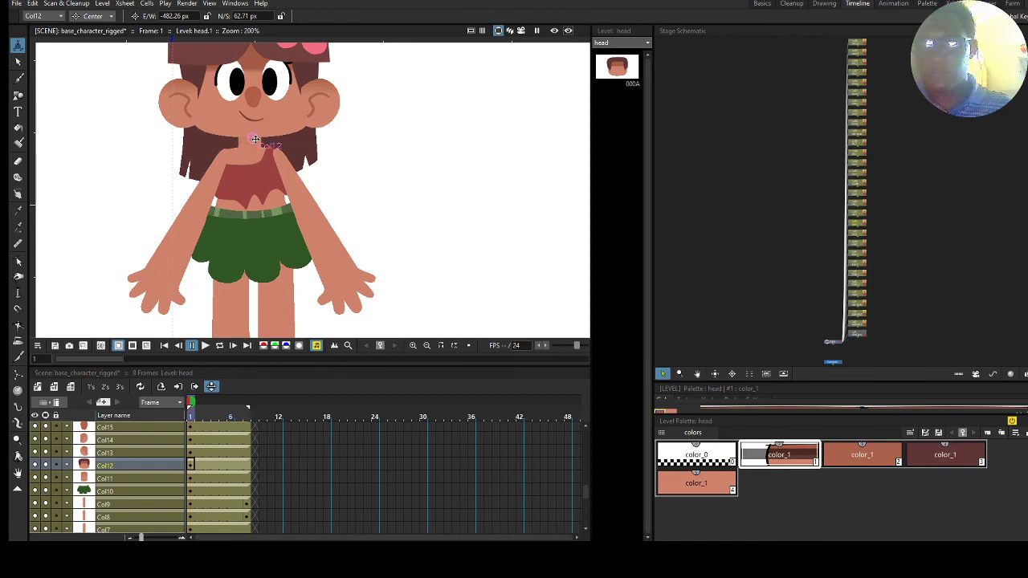
left_click_drag(255, 140, 252, 138)
left_click(92, 16)
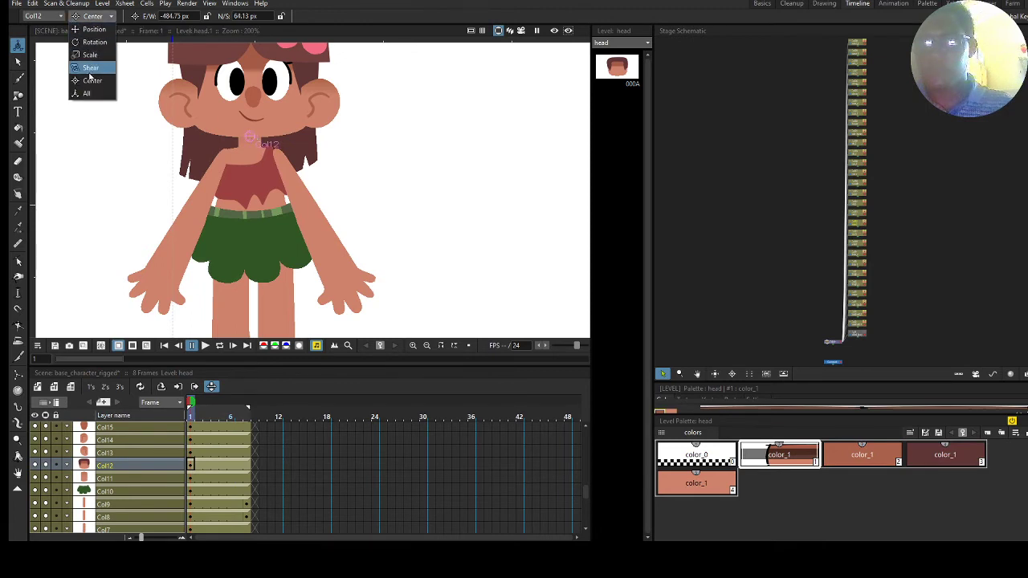
left_click(88, 47)
left_click_drag(354, 144, 352, 150)
key("ctrl+z")
Try rotating the Col14 left ear about its centre point, and undo the rotation
left_click(146, 441)
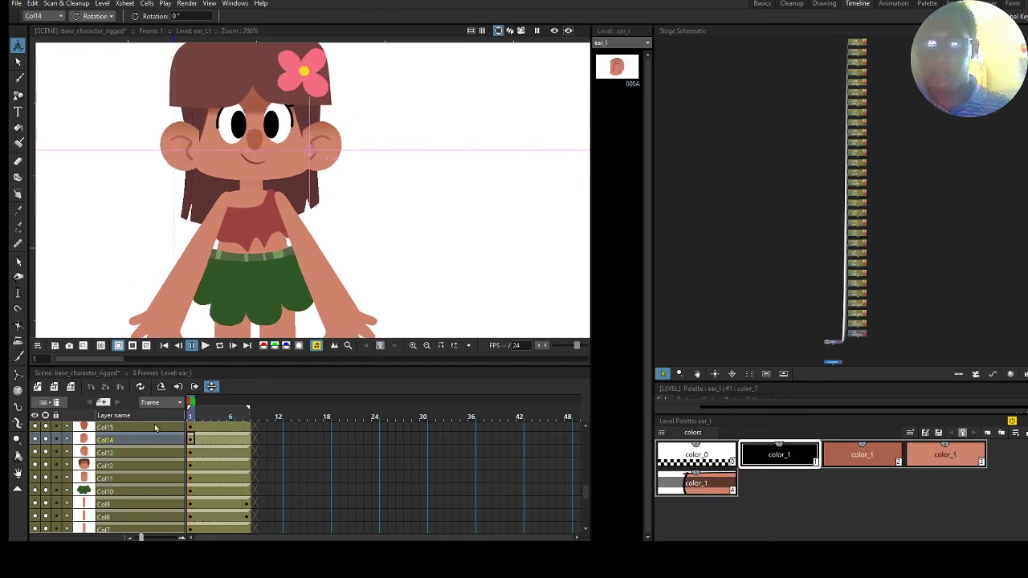
scroll(149, 442, "up", 2)
left_click_drag(395, 190, 400, 179)
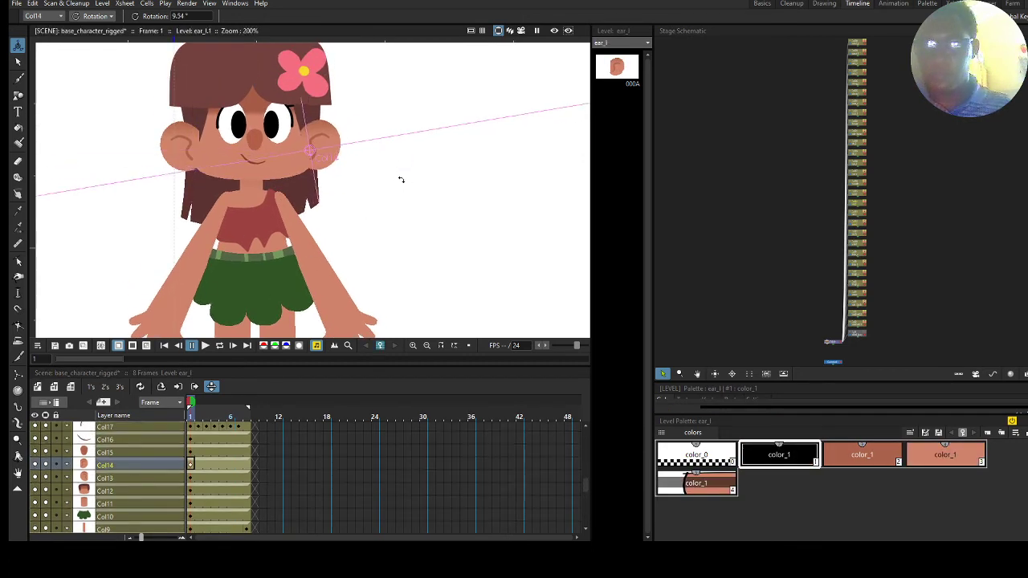
key("ctrl+z")
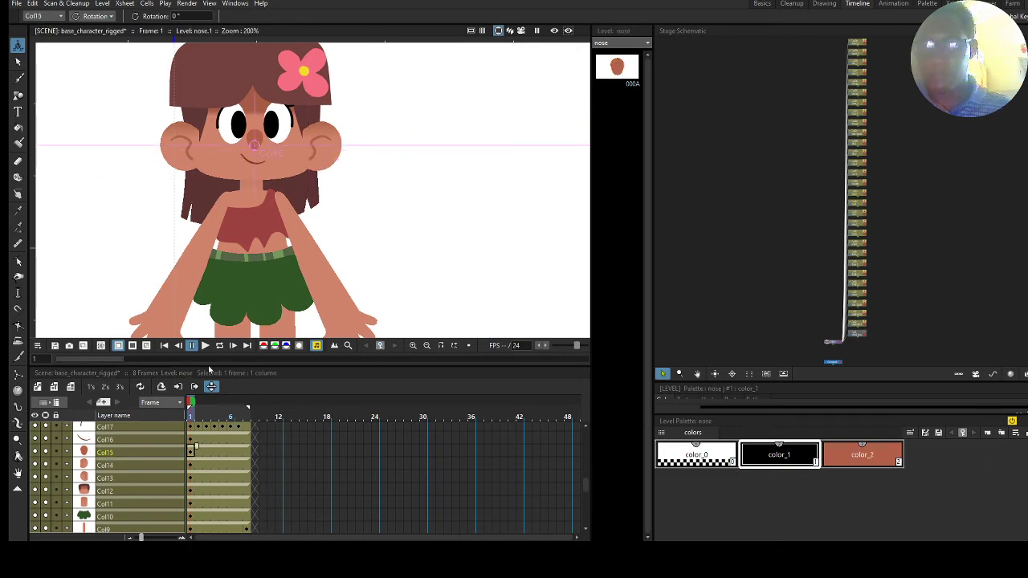
Check the centre points of the Col16 mouth, the Col17 and Col18 eyes, and the Col19 and Col20 irises
left_click(192, 440)
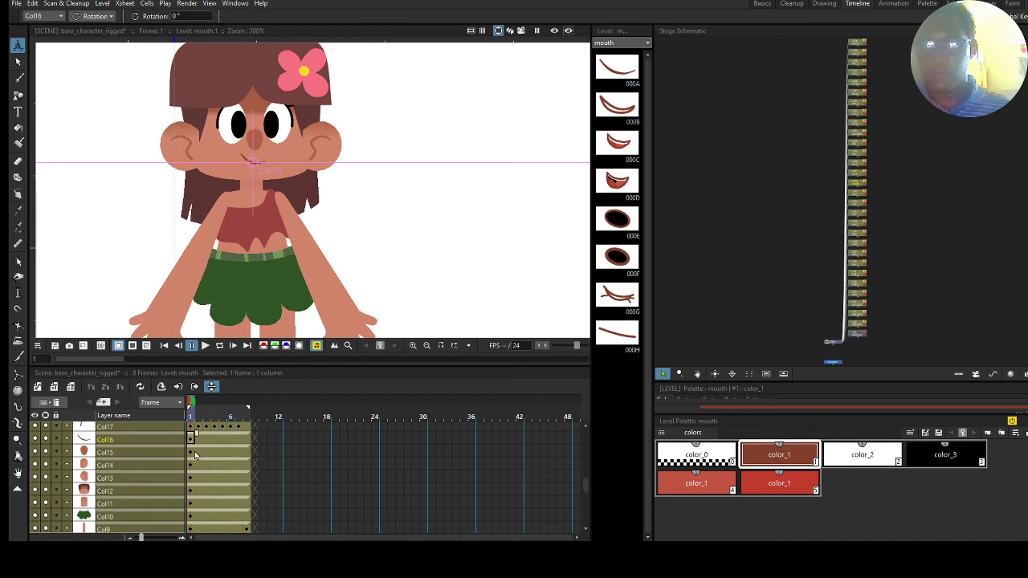
scroll(190, 489, "up", 3)
left_click(191, 466)
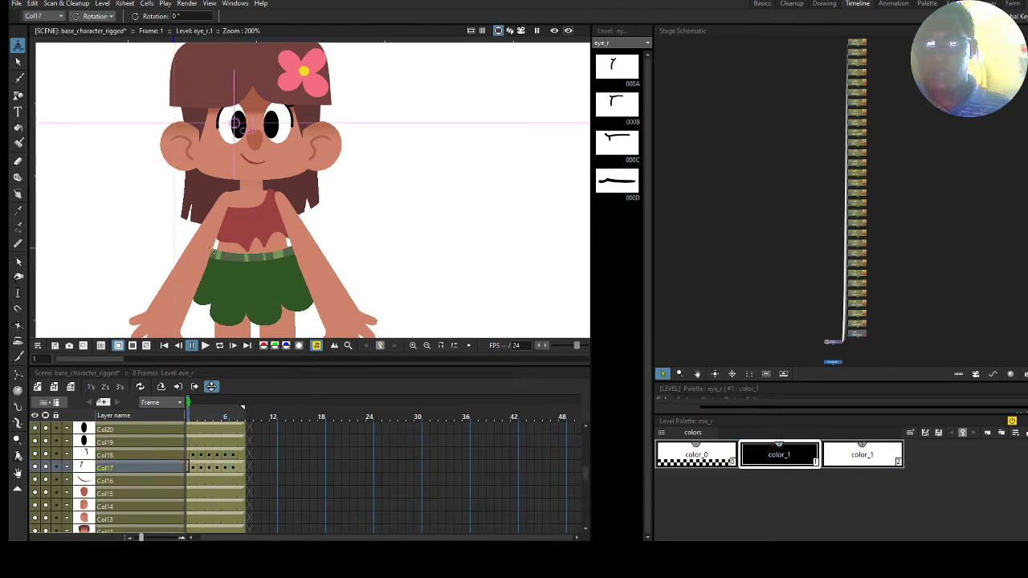
left_click(159, 456)
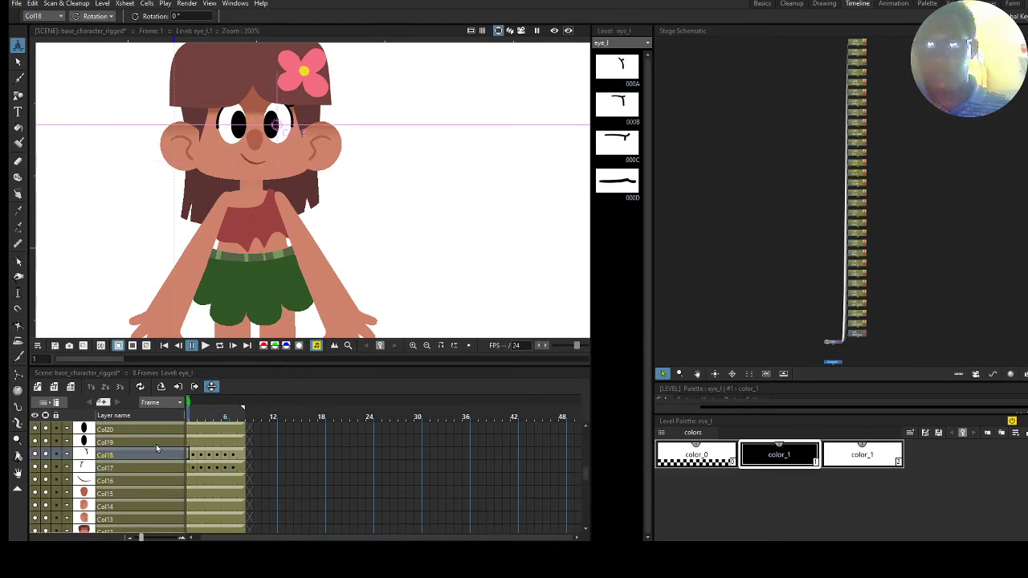
left_click(158, 442)
left_click(158, 431)
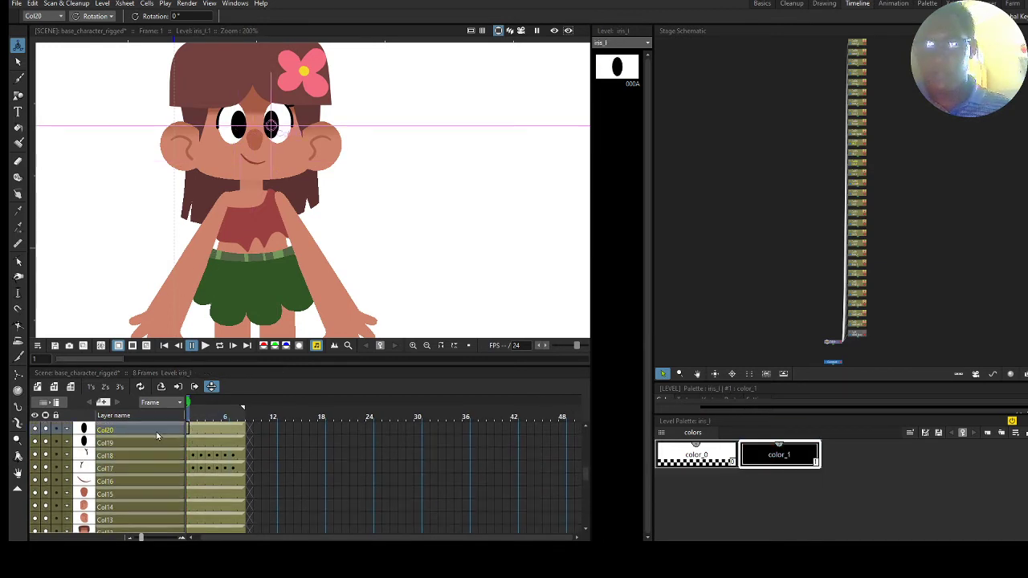
Switch the Animate tool to Position mode and examine the iris and eye connections to the MatteIn nodes in the FX schematic
left_click(95, 16)
left_click(88, 31)
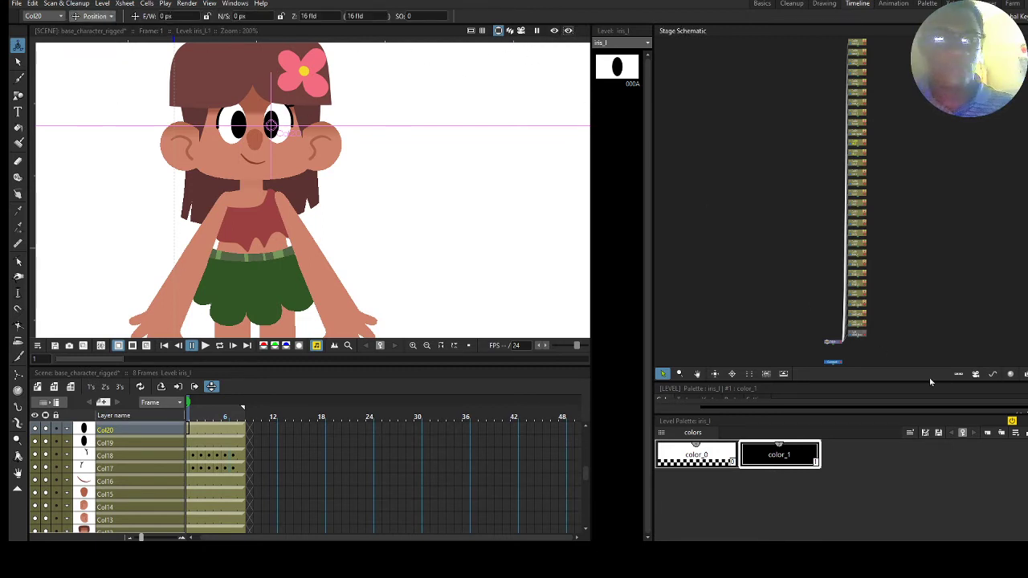
left_click(1025, 375)
left_click_drag(877, 220, 866, 128)
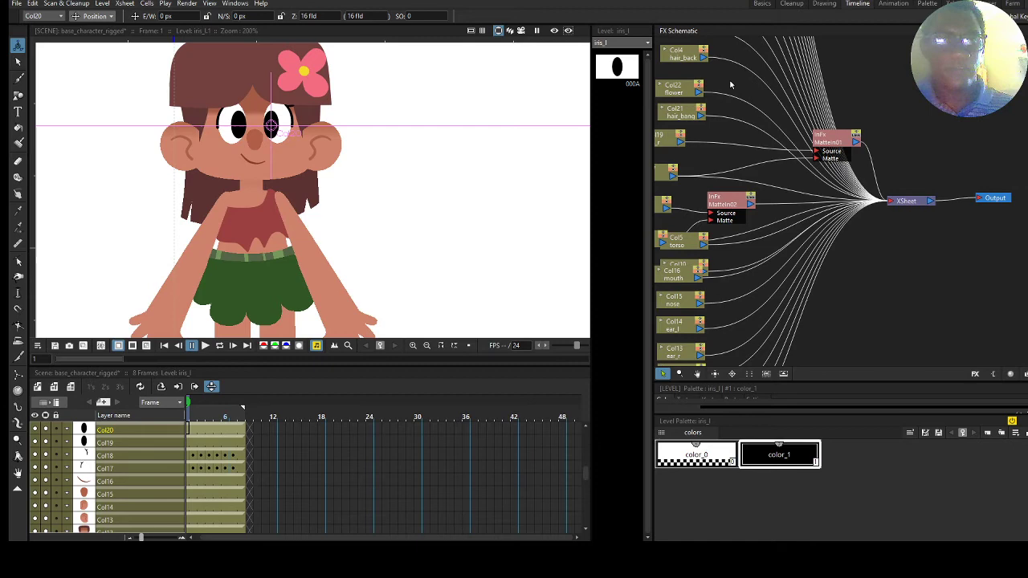
left_click_drag(760, 106, 793, 110)
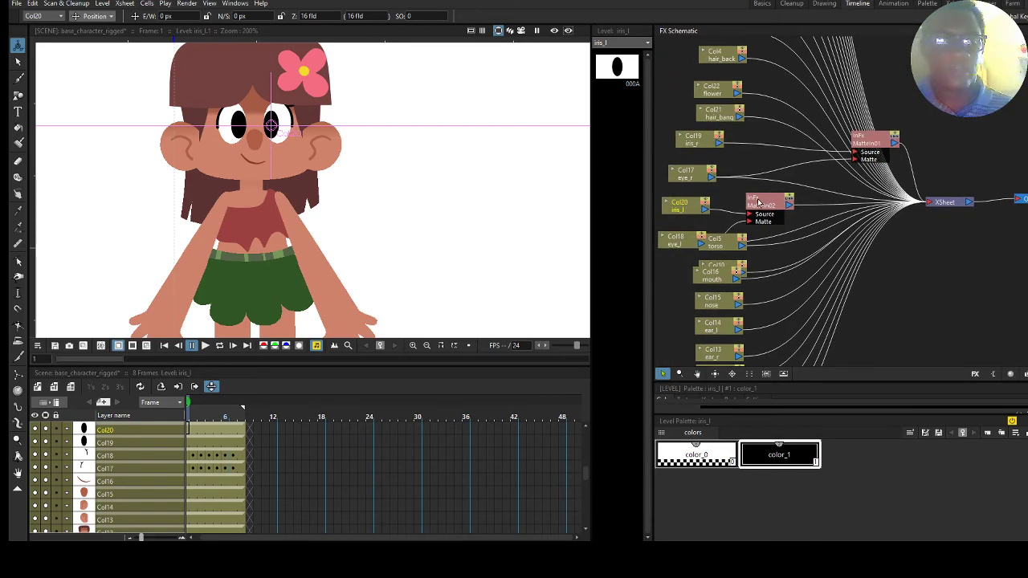
left_click(873, 141)
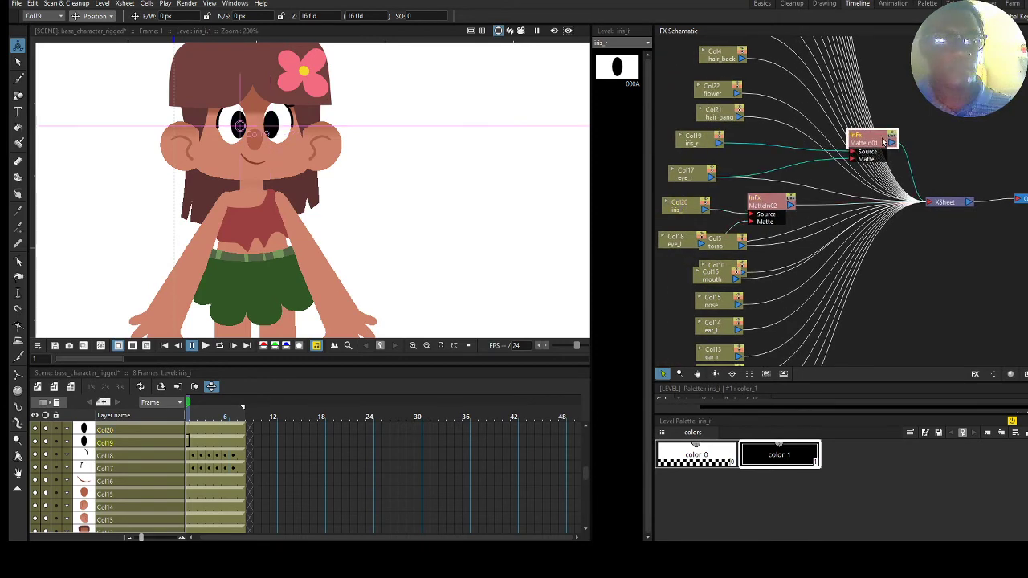
Turn on the preview, try shifting the Col19 and Col20 irises sideways within the eyes, and undo both moves
left_click(555, 31)
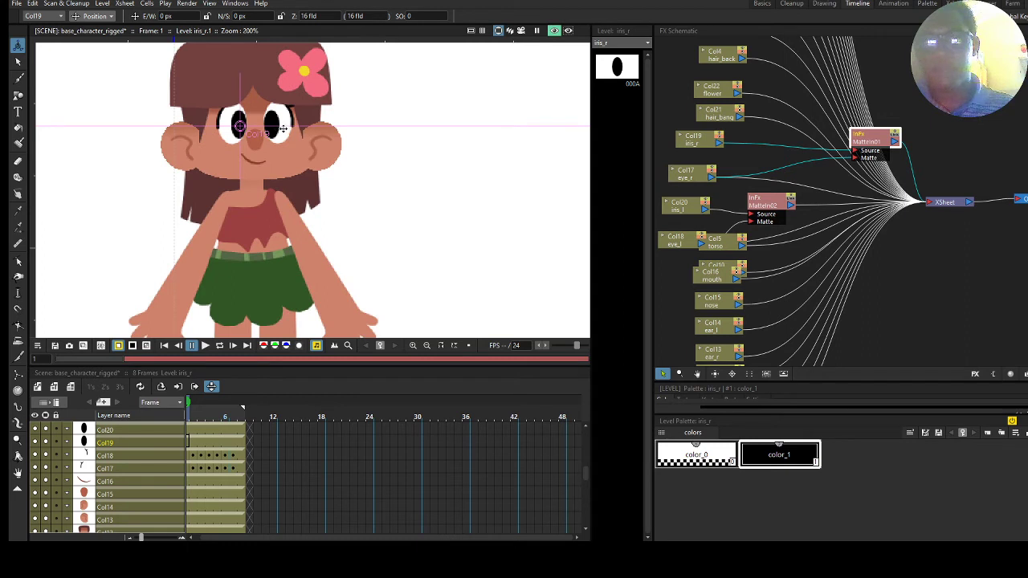
left_click_drag(283, 128, 294, 131)
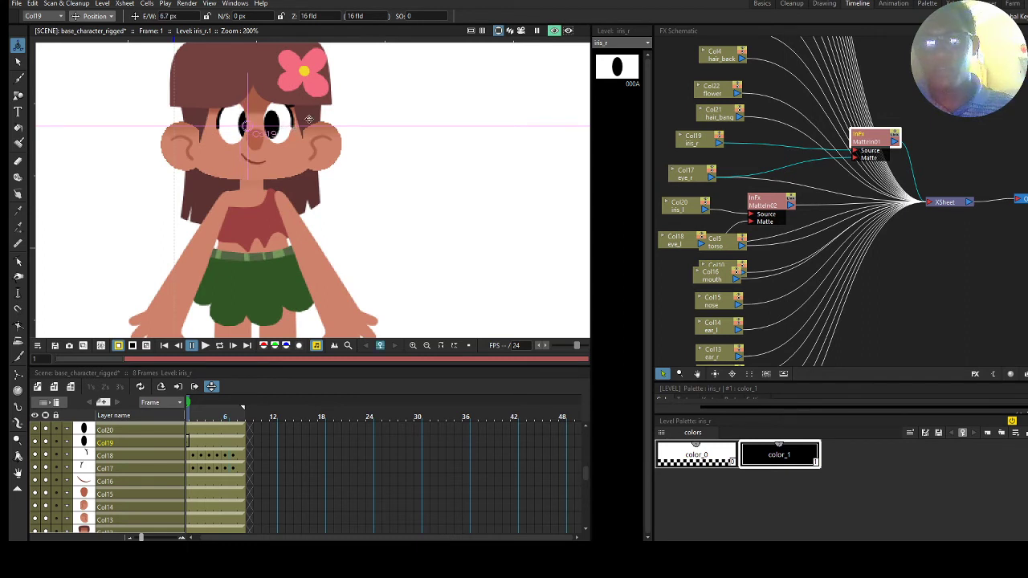
left_click(189, 432)
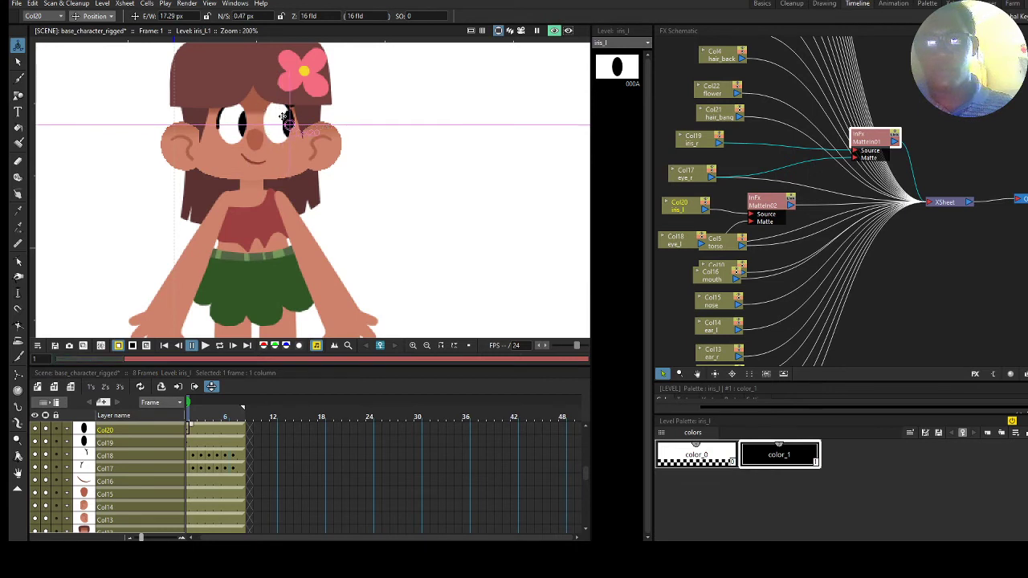
key("ctrl+z")
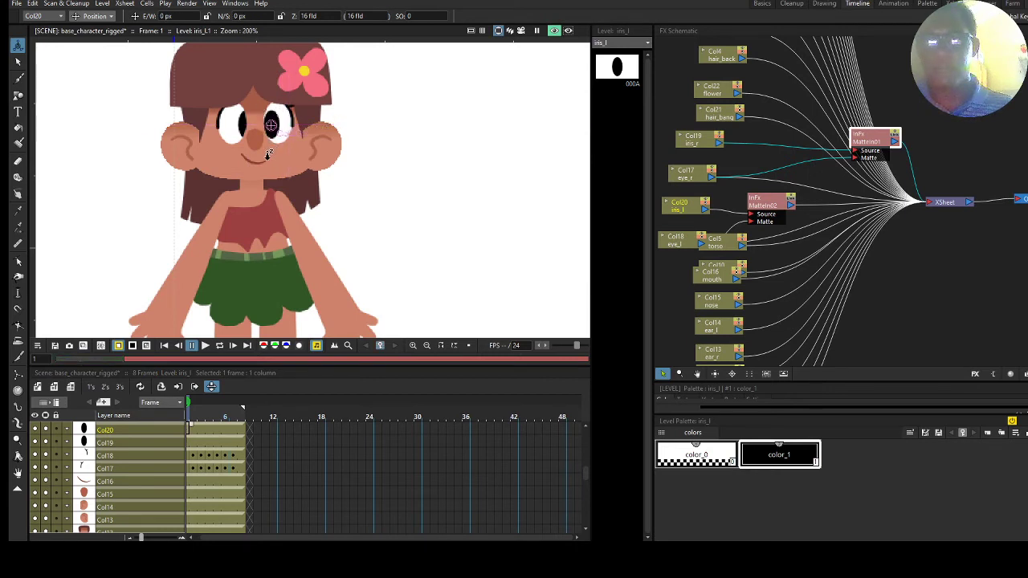
key("ctrl+z")
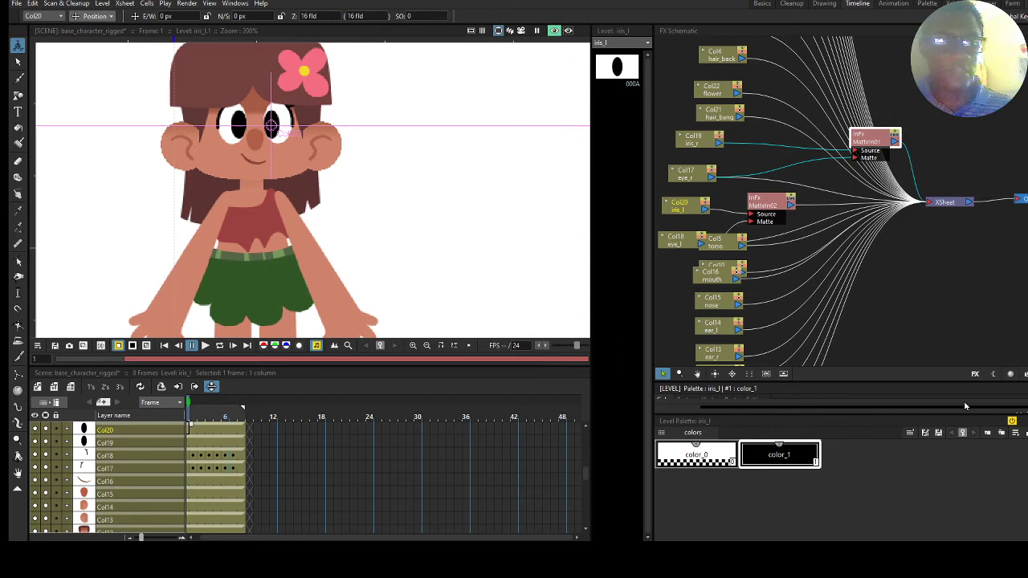
Return to the Stage schematic and check the centre points of the Col21 hair bang and Col22 flower layers
left_click(1023, 374)
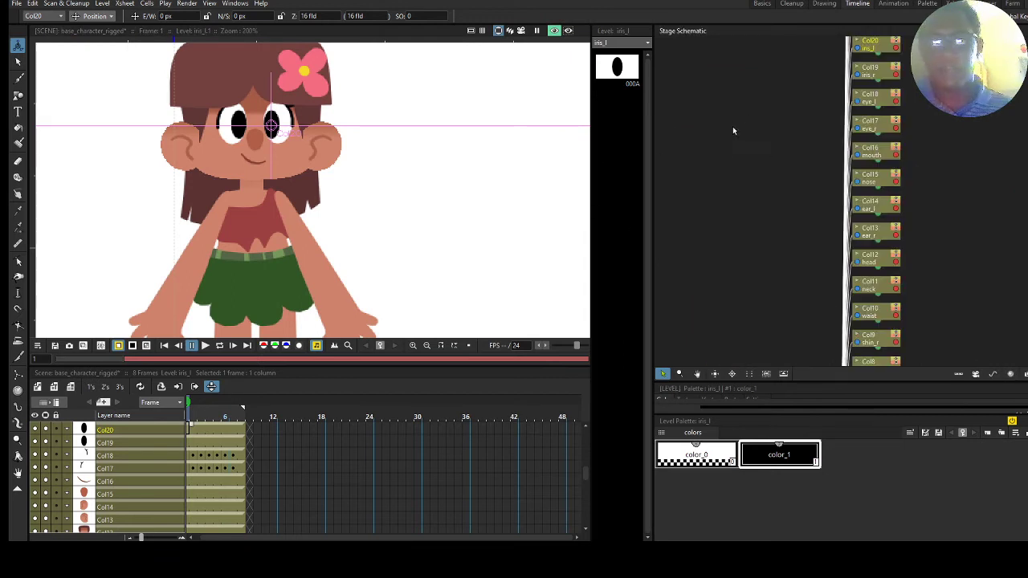
scroll(166, 477, "up", 4)
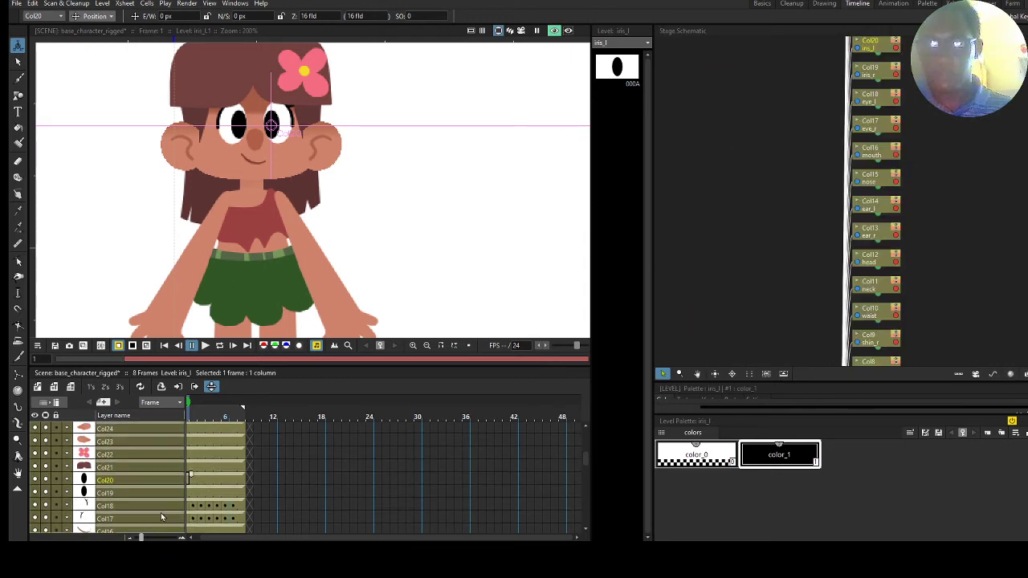
left_click(129, 466)
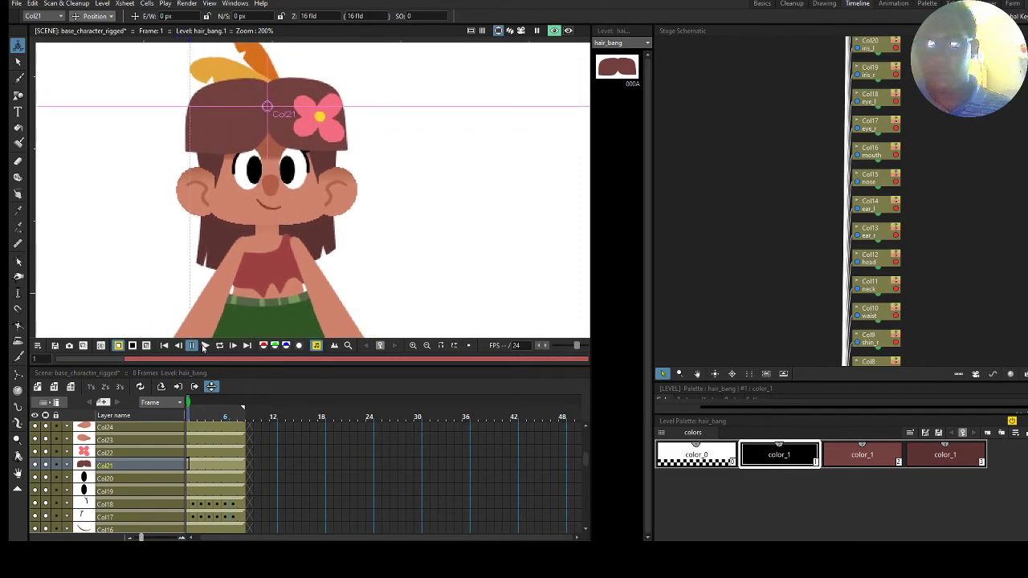
left_click(140, 452)
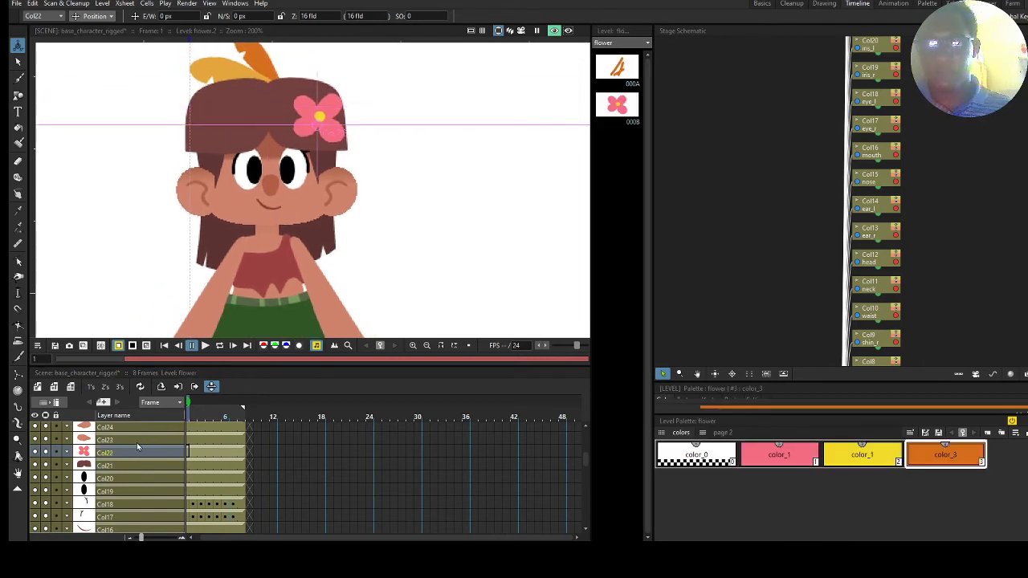
Move the Col23 left foot's centre point to the ankle in Center mode, about E/W -456 px, N/S -237 px
left_click(133, 439)
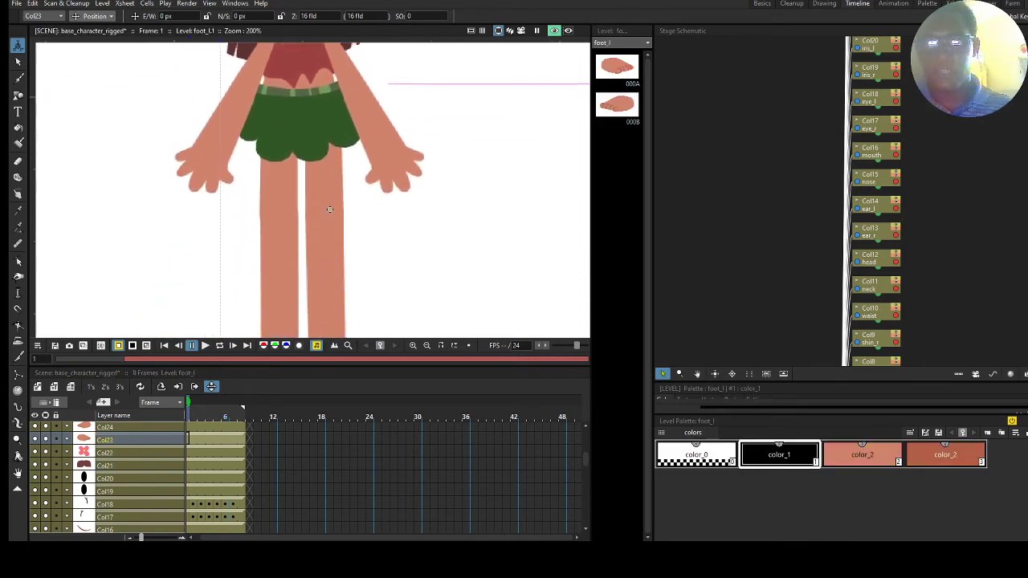
left_click(94, 16)
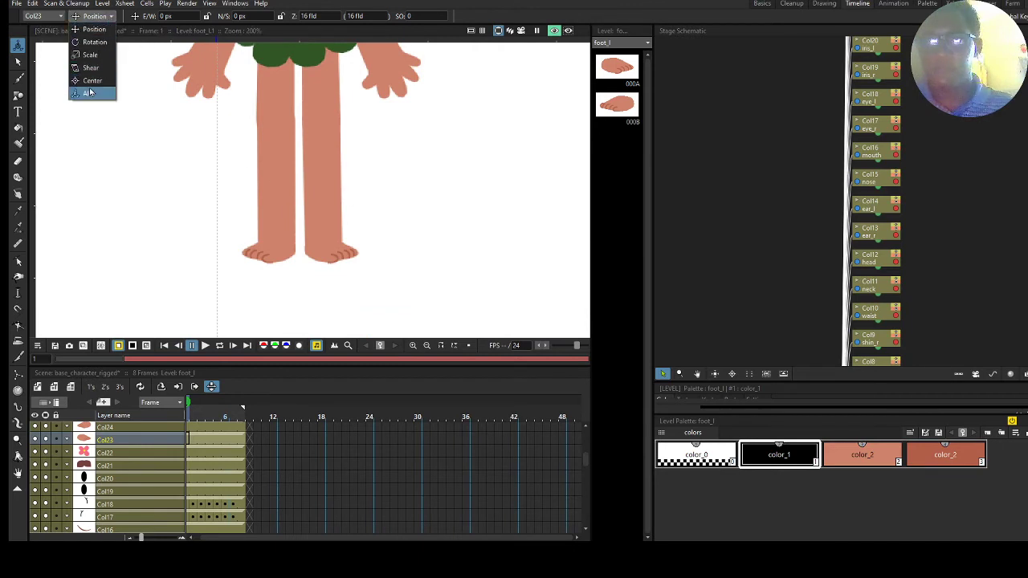
left_click(93, 80)
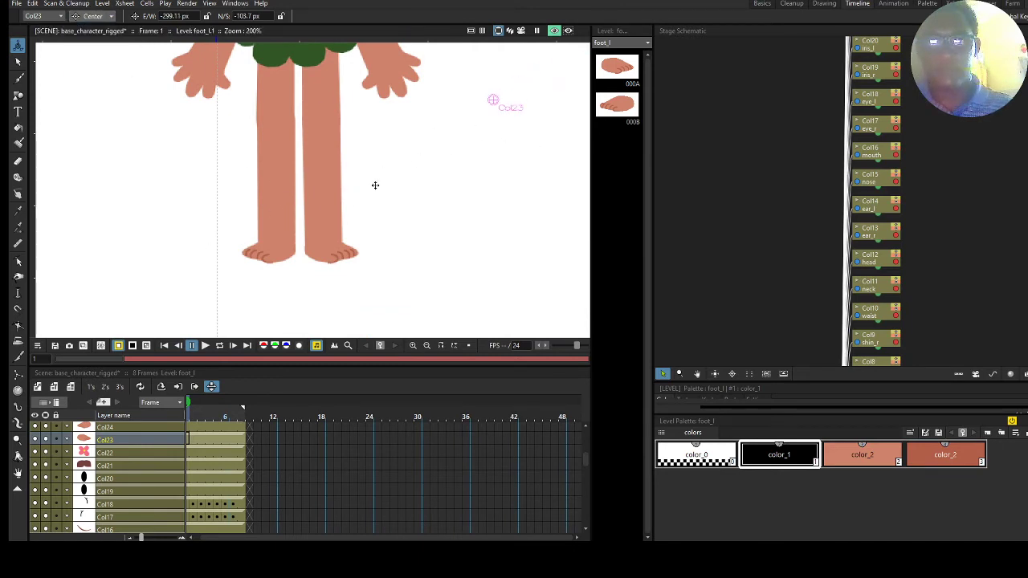
left_click_drag(375, 185, 245, 300)
left_click_drag(322, 259, 317, 264)
Try rotating the Col23 left foot to about -23°, turn off the preview, and undo the rotation
left_click(95, 16)
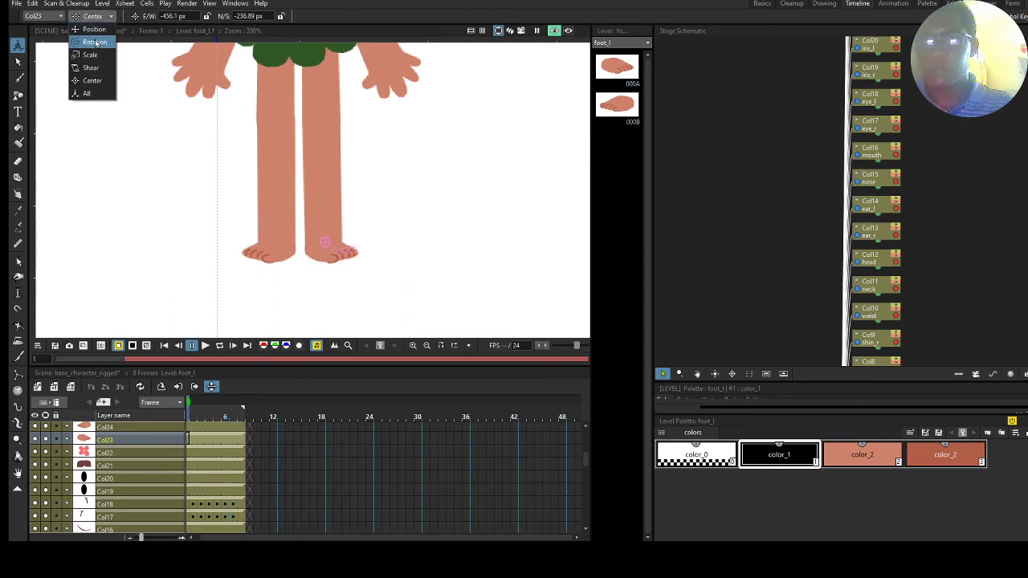
left_click(113, 54)
left_click_drag(404, 248, 404, 274)
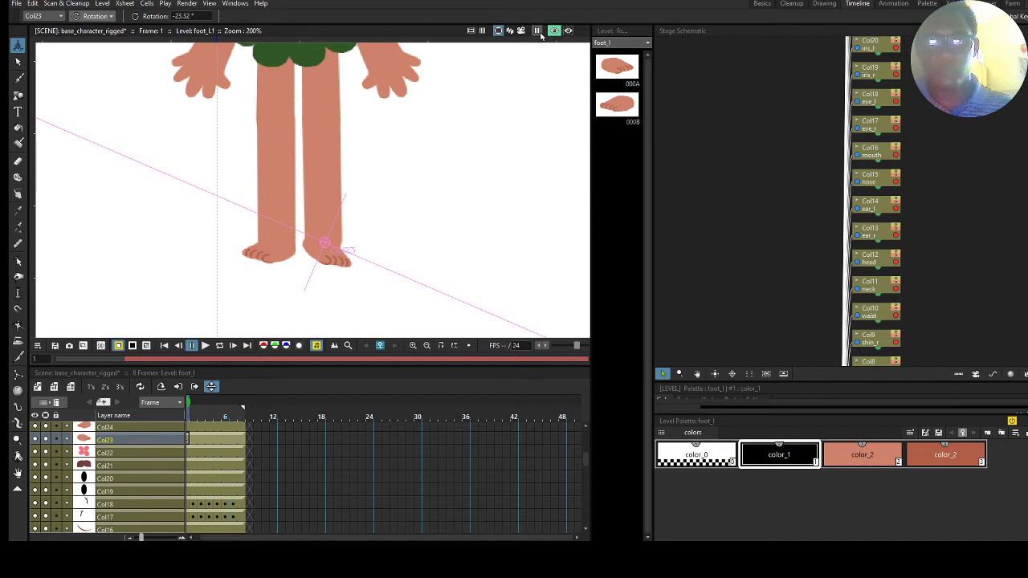
left_click(554, 32)
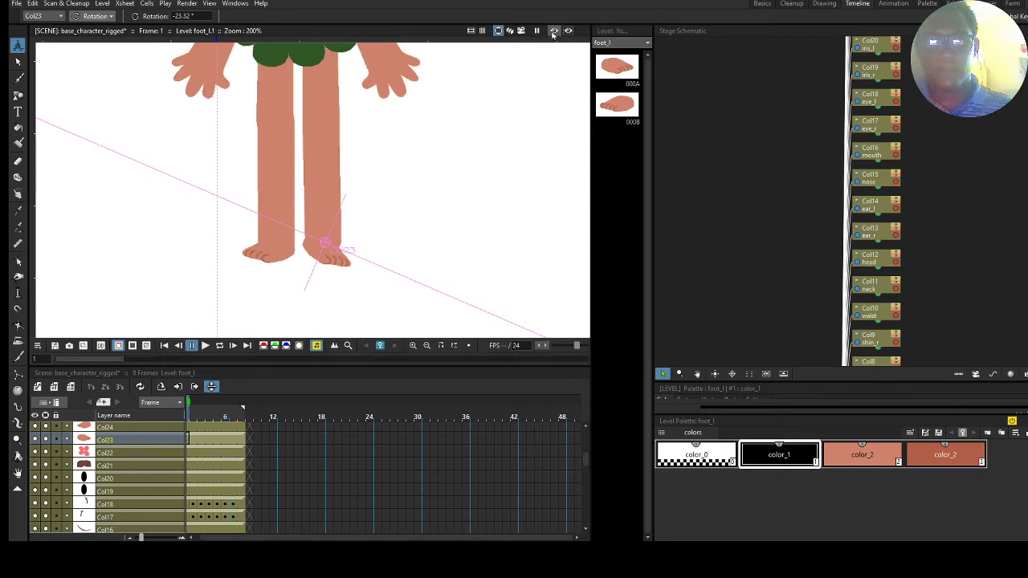
key("ctrl+z")
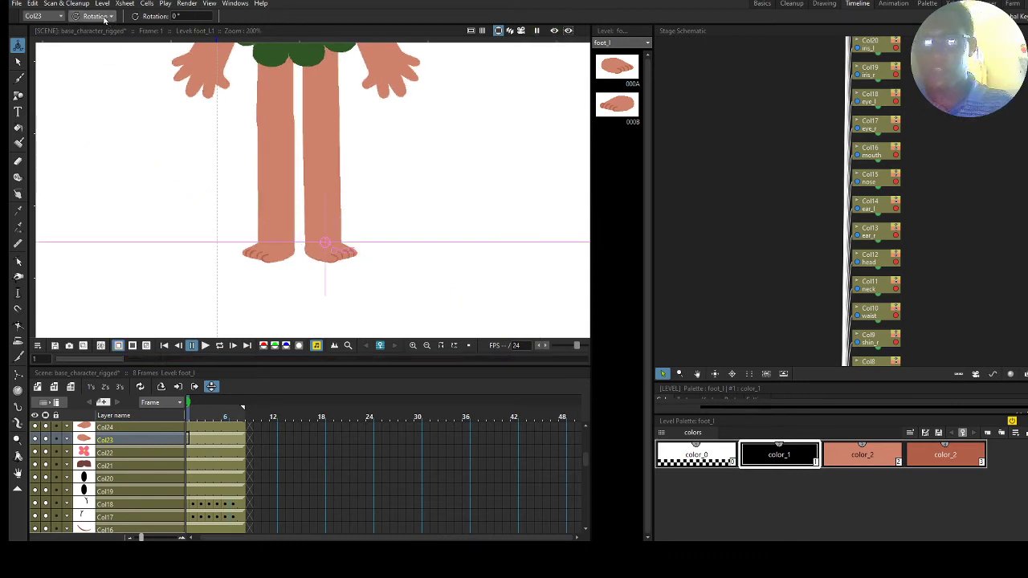
Shift the Col23 left foot's centre point to the heel in Center mode, about E/W -471 px, N/S -243 px
left_click(95, 16)
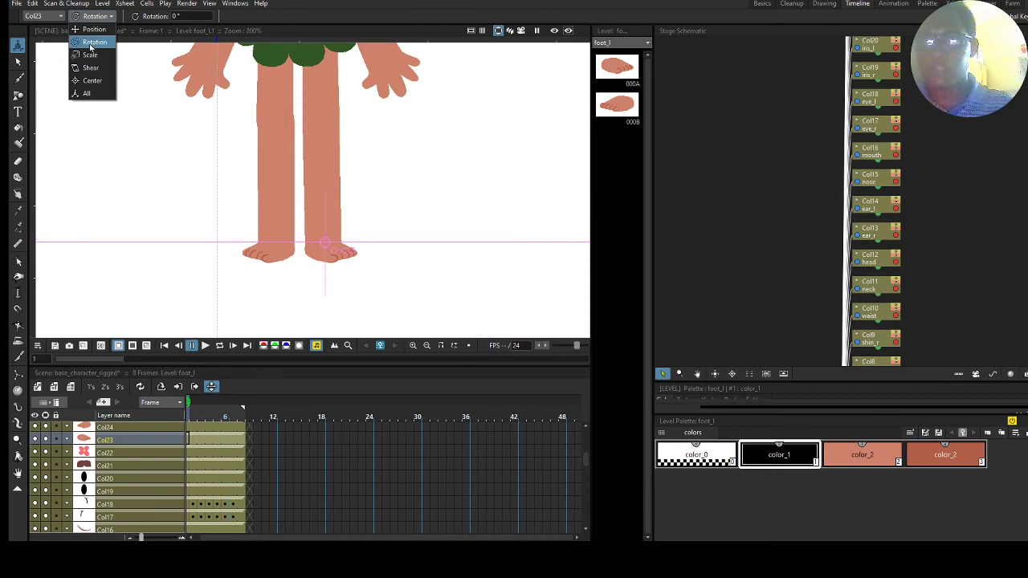
left_click(92, 80)
left_click_drag(334, 262, 308, 256)
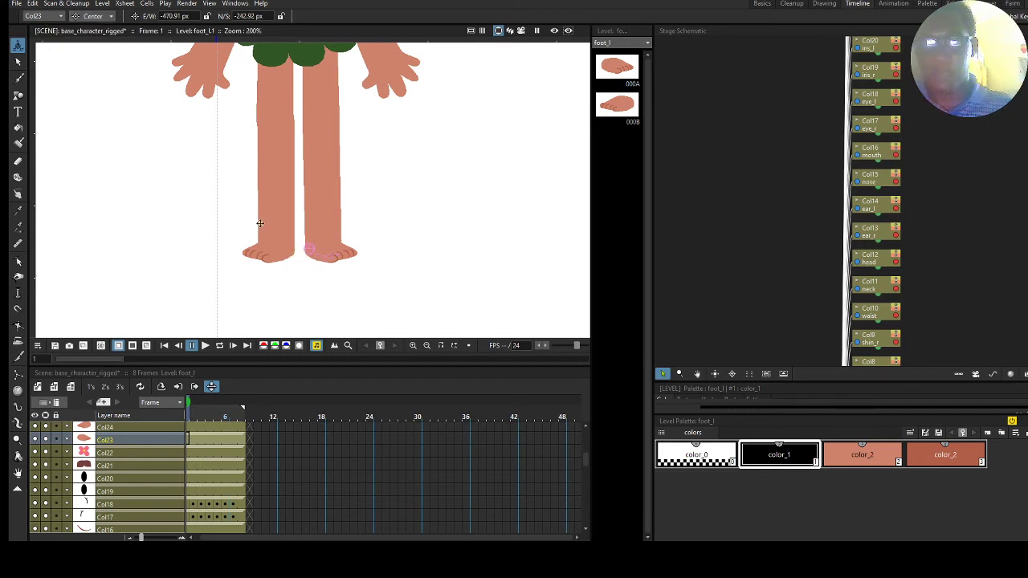
Rotate the Col23 left foot about its heel centre point to about -34° in Rotation mode
left_click(93, 16)
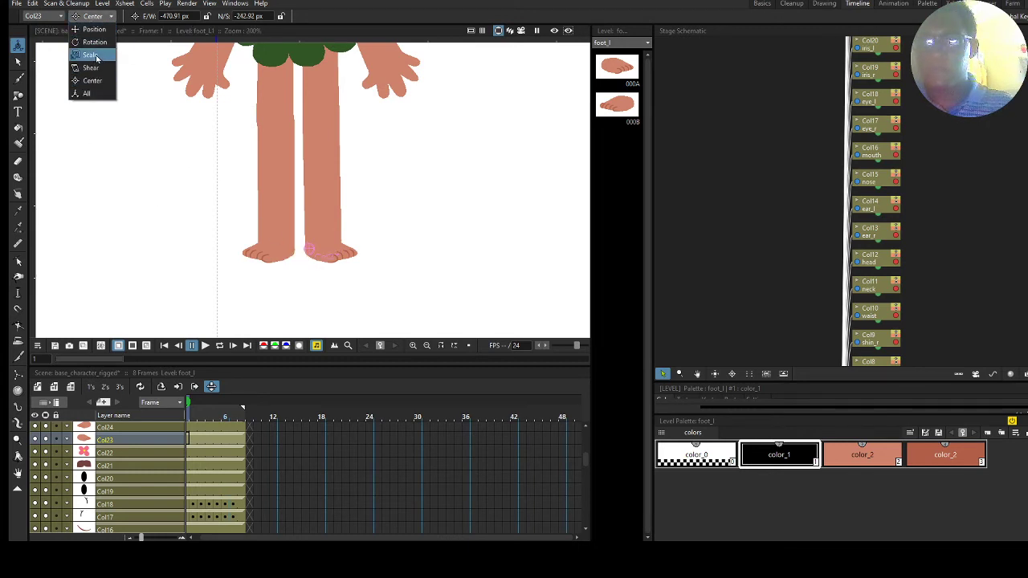
left_click(95, 42)
left_click_drag(372, 256, 361, 282)
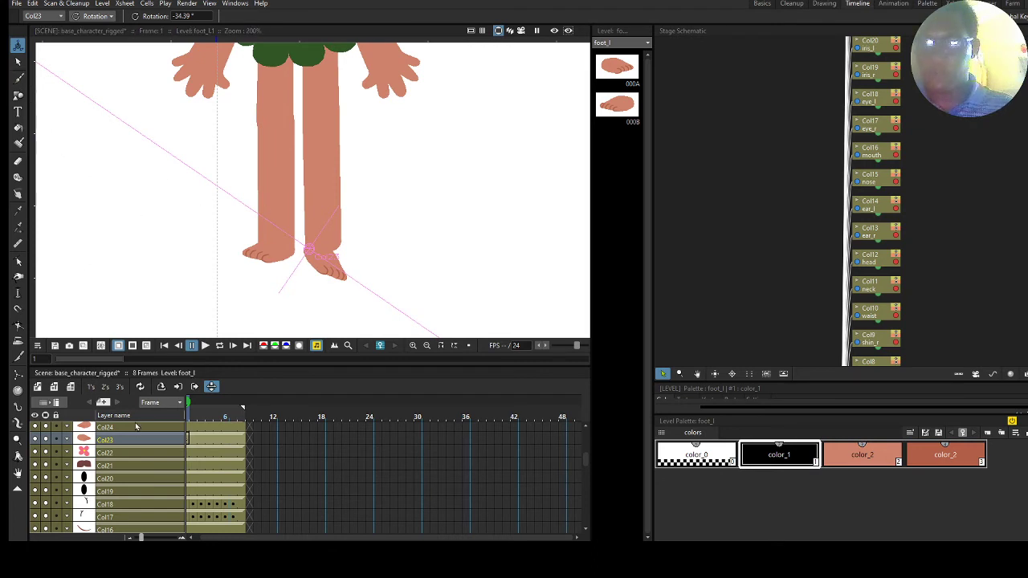
Inspect the Col8 left shin's second drawing and check the character's pose at frame 8
scroll(134, 504, "down", 4)
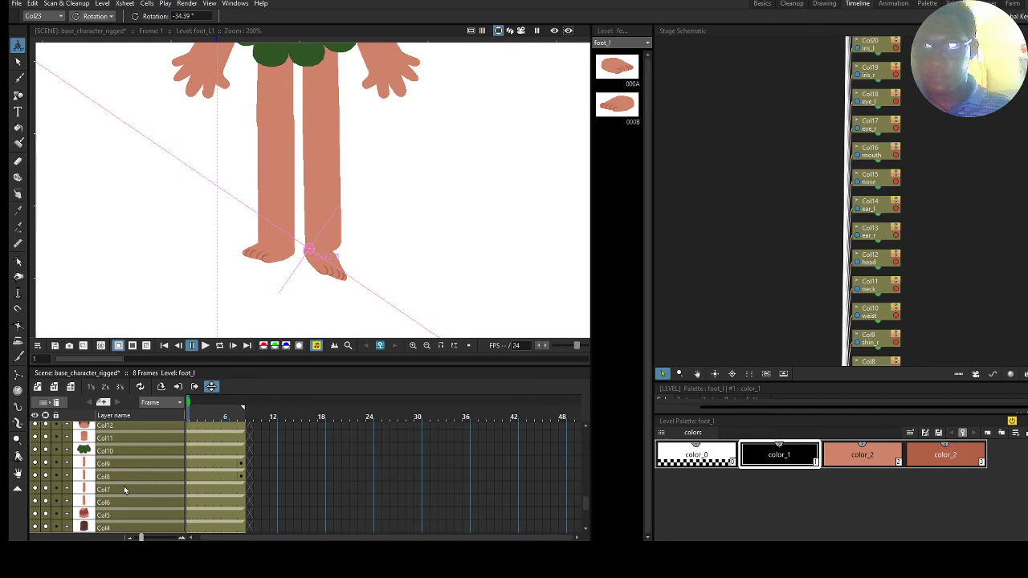
left_click(124, 478)
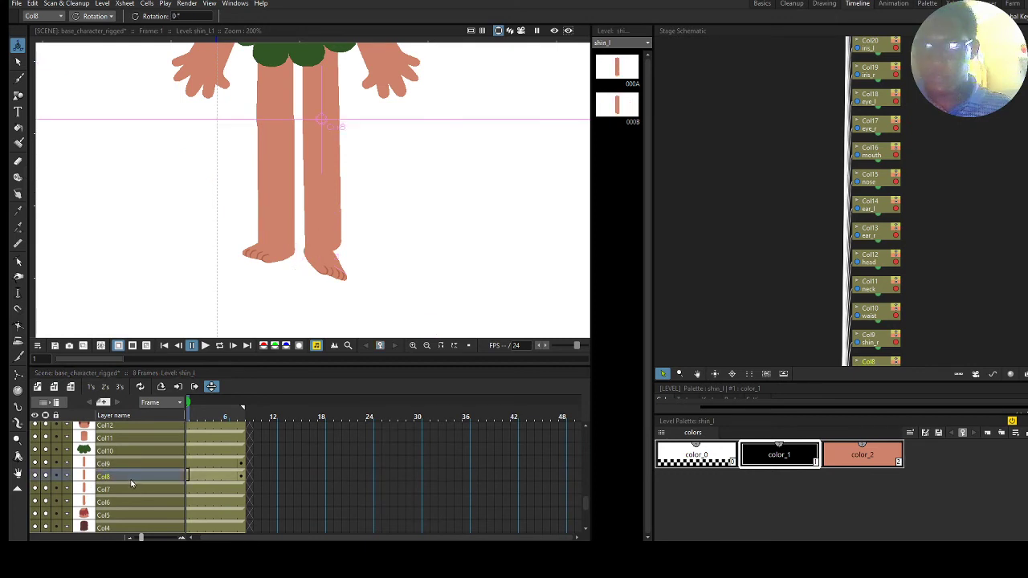
left_click(622, 105)
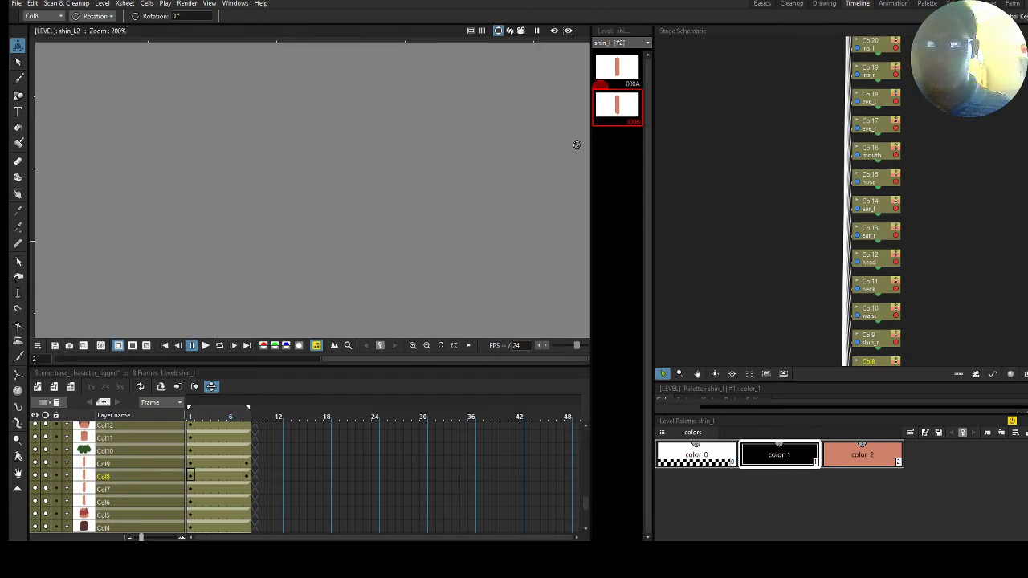
left_click_drag(192, 414, 246, 416)
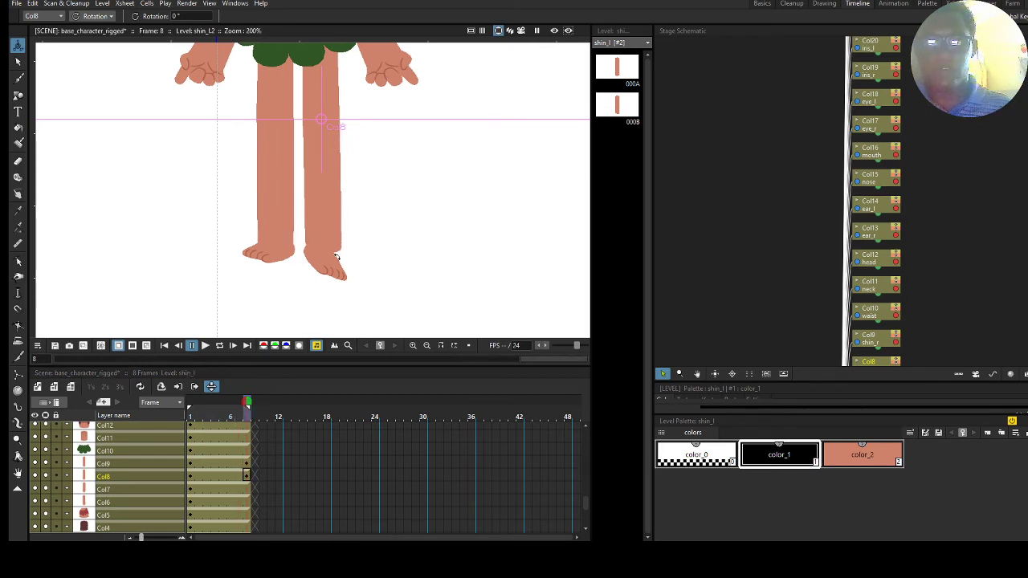
Undo the Col23 left foot's test rotation and return the timeline to frame 1
key("ctrl+z")
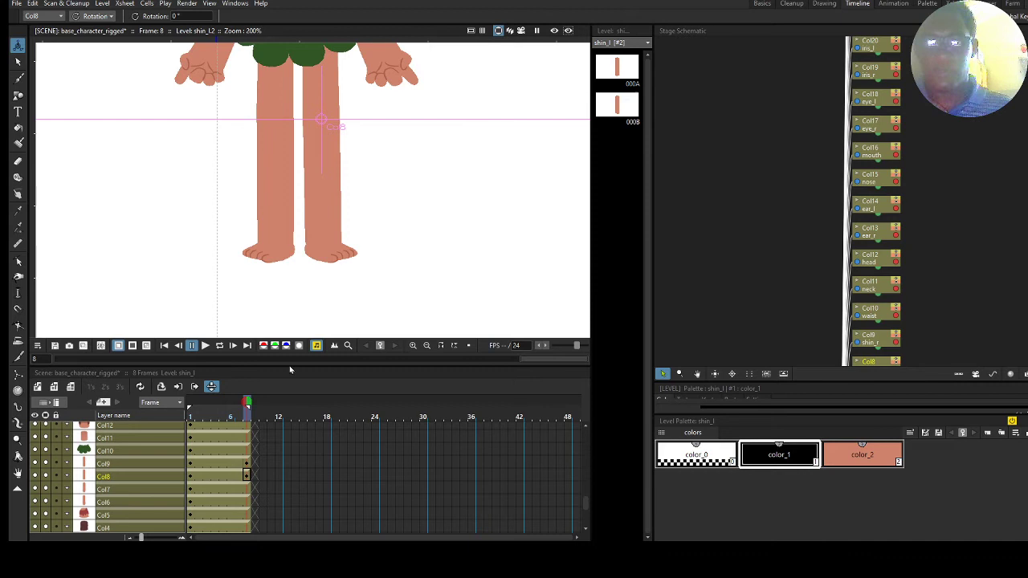
left_click_drag(245, 404, 167, 403)
left_click(190, 403)
scroll(285, 257, "up", 1)
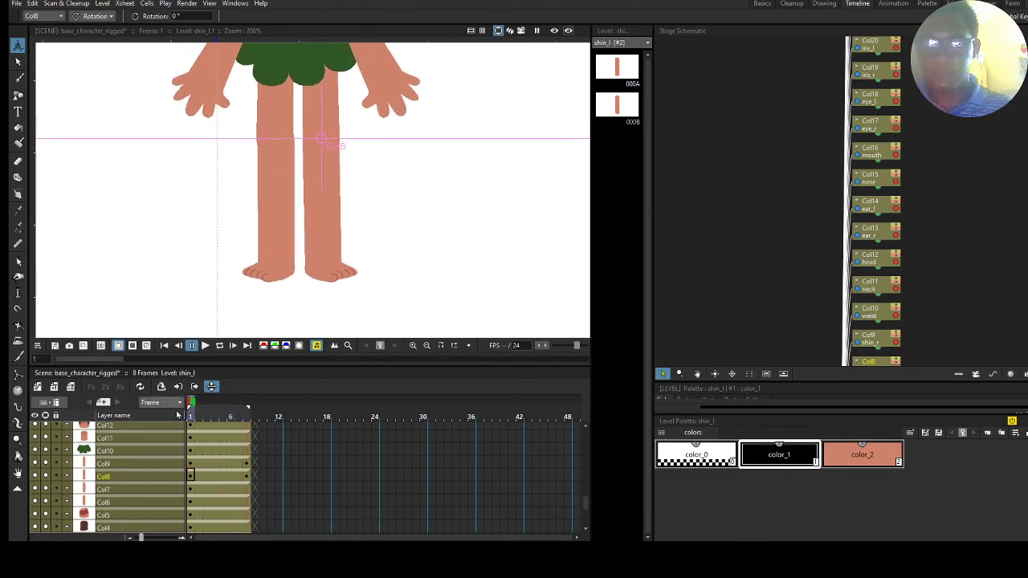
Move the Col23 left foot's centre point back to the ankle in Center mode, about E/W -456 px, N/S -239 px
scroll(152, 458, "up", 7)
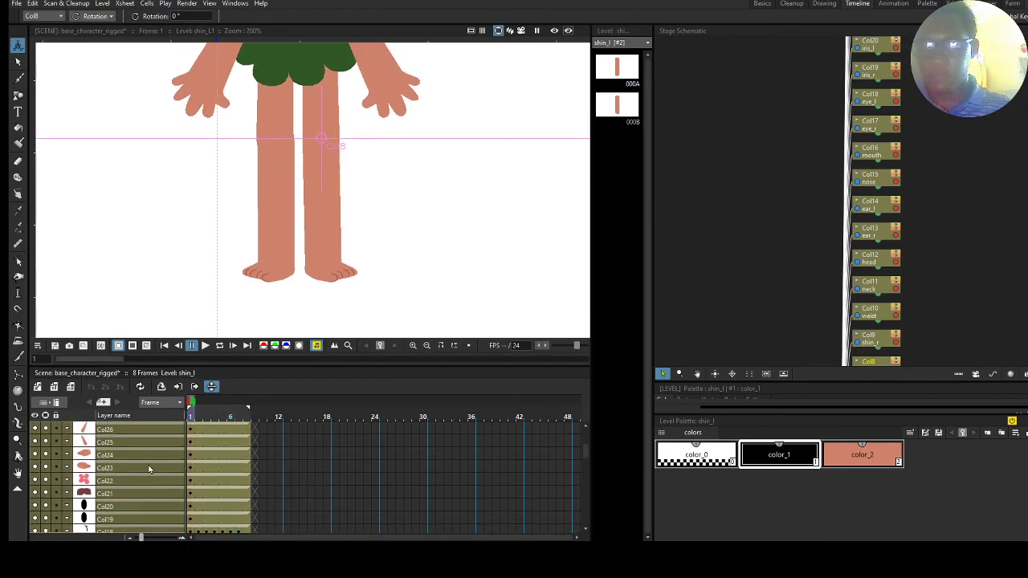
left_click(145, 468)
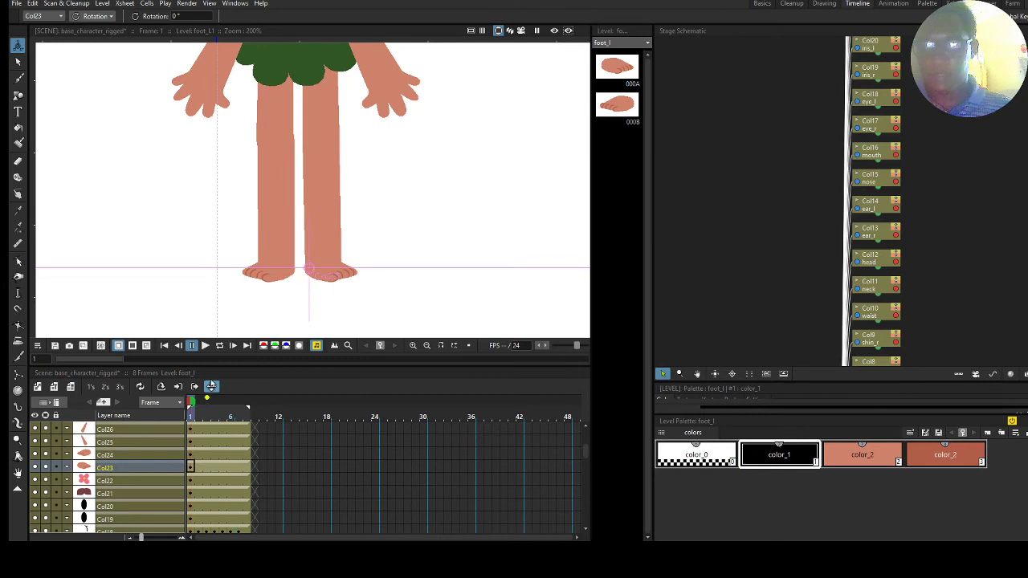
left_click(98, 17)
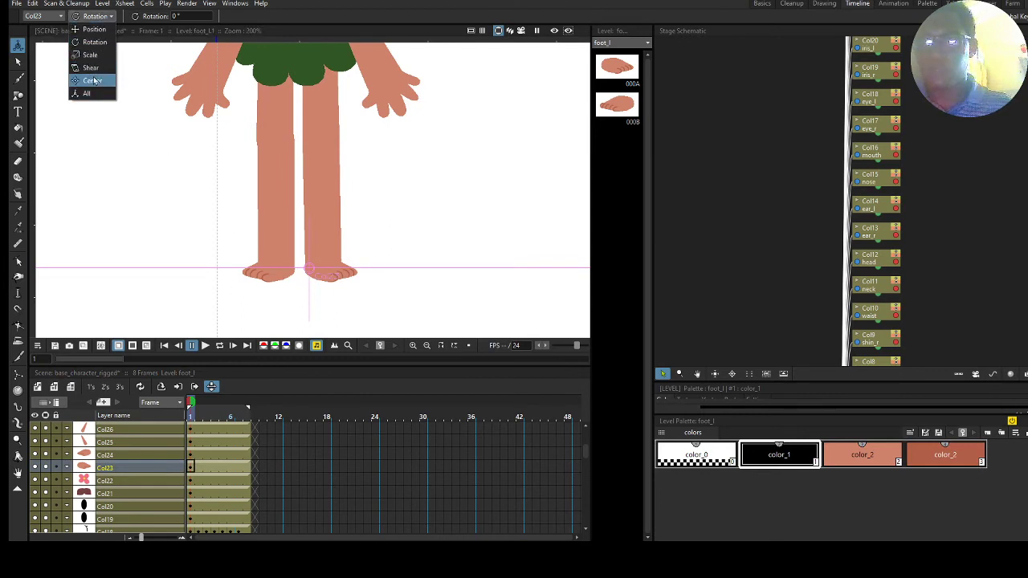
left_click(93, 82)
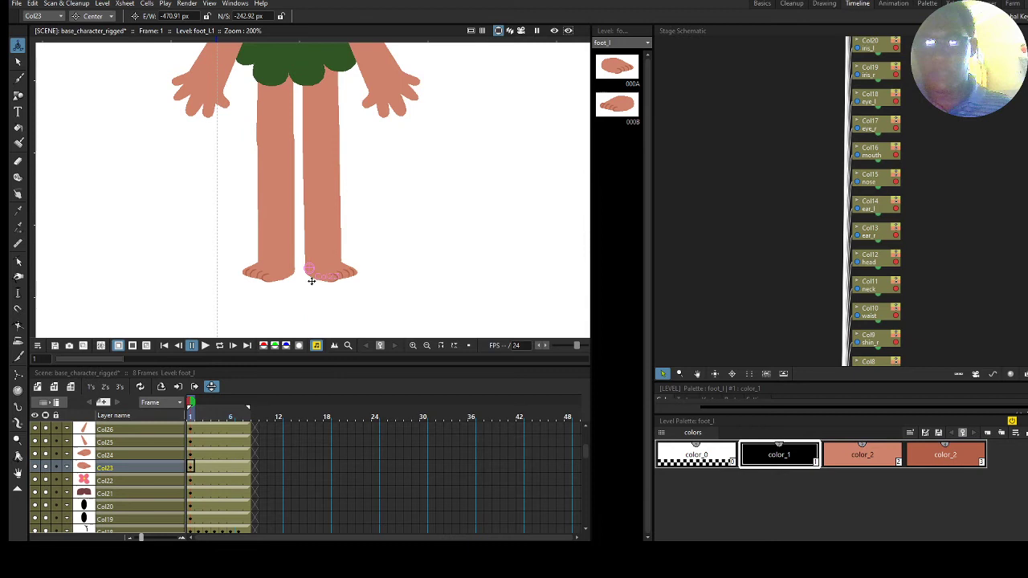
left_click_drag(312, 281, 329, 269)
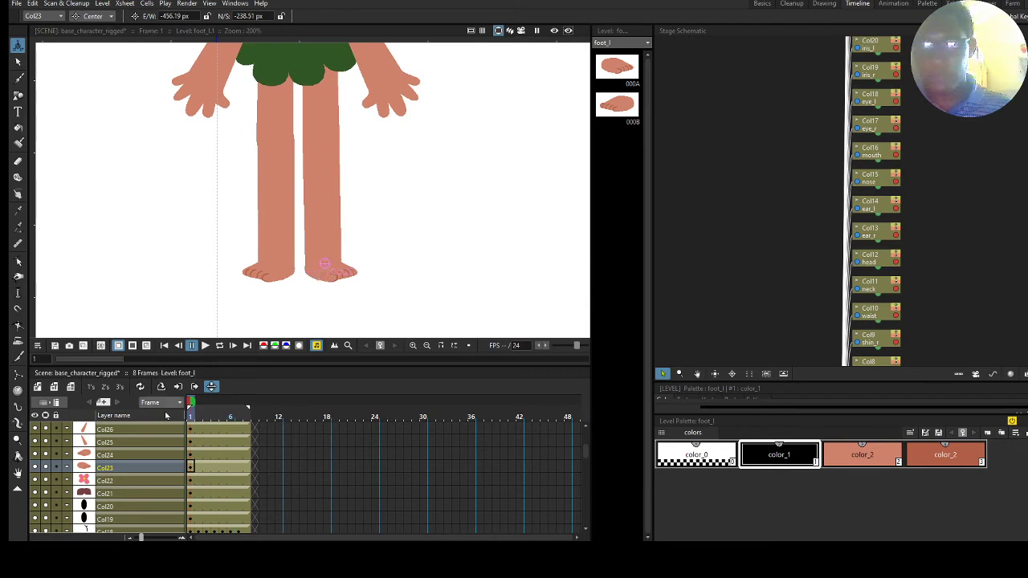
Place the Col24 right foot's centre point at the ankle, about E/W -504 px, N/S -240 px
left_click(135, 458)
left_click_drag(436, 202, 172, 271)
mouse_move(475, 176)
left_mouse_down()
mouse_move(417, 194)
mouse_move(270, 287)
mouse_move(207, 353)
left_mouse_up()
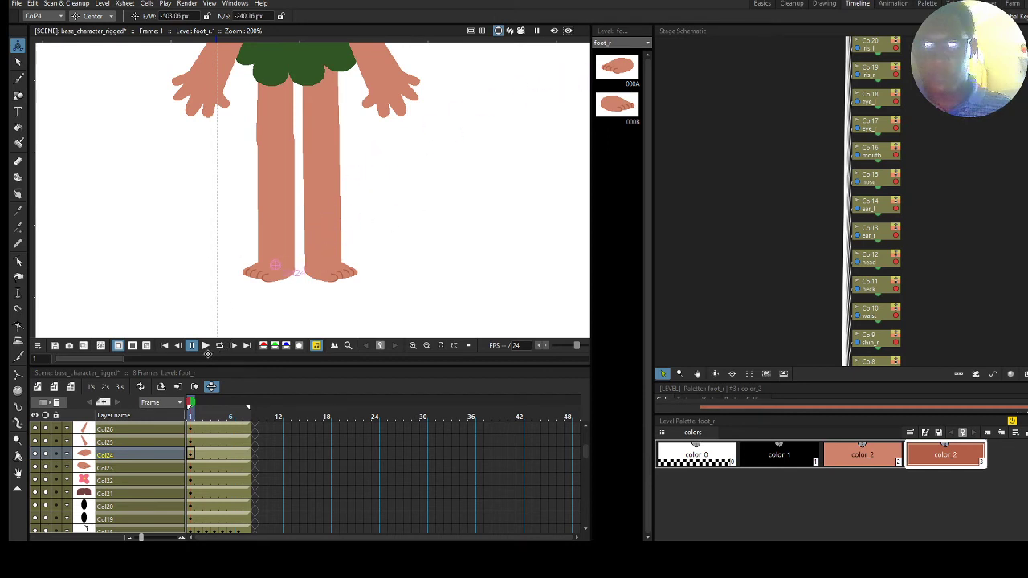
Place the bicep centre points at the shoulders: Col25 about E/W -459, N/S 47 px and Col26 about E/W -509, N/S 47 px
left_click(129, 442)
left_click_drag(332, 213, 363, 220)
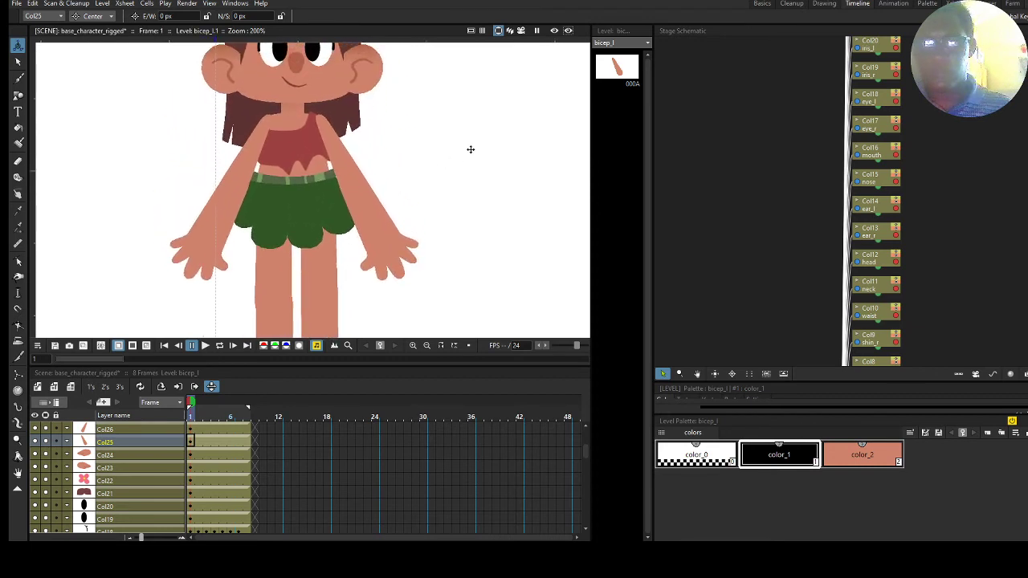
left_click_drag(471, 149, 200, 192)
mouse_move(521, 208)
left_mouse_down()
mouse_move(414, 181)
mouse_move(330, 130)
left_mouse_up()
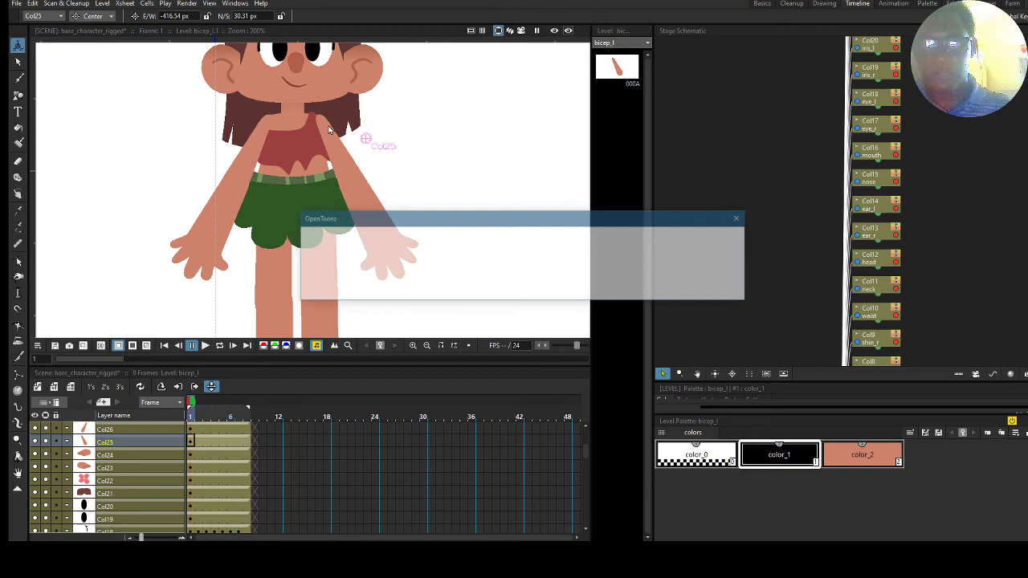
left_click_drag(411, 152, 364, 135)
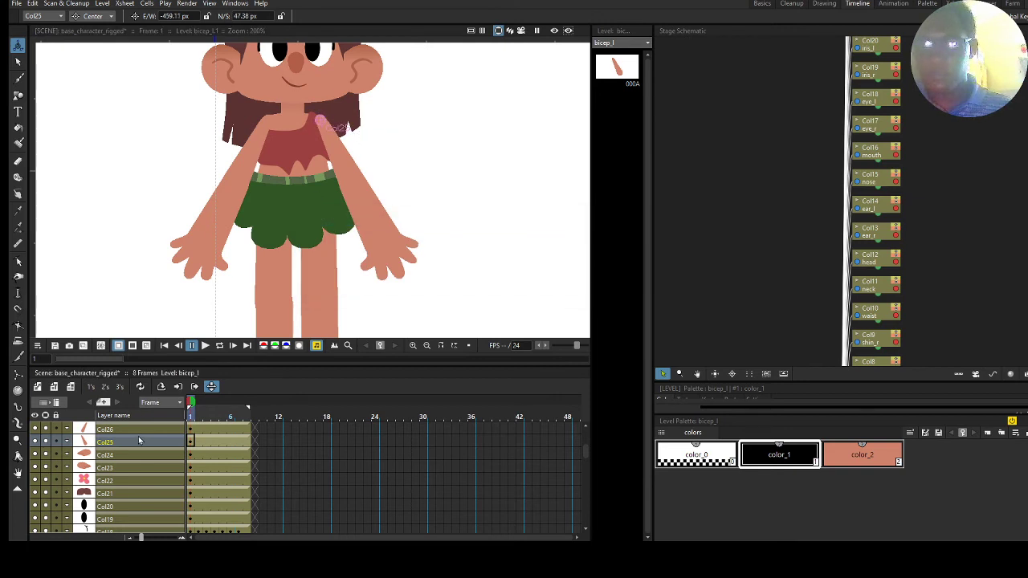
left_click(128, 429)
left_click_drag(348, 173, 202, 98)
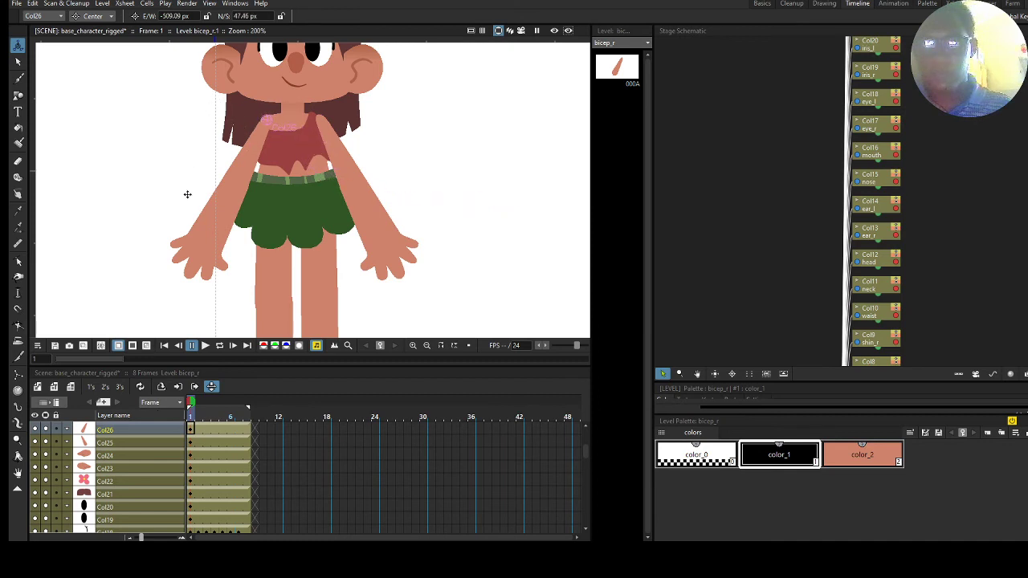
Place the Col27 left arm's centre point at the elbow, about E/W -427 px, N/S -14 px
scroll(132, 470, "up", 4)
left_click(133, 469)
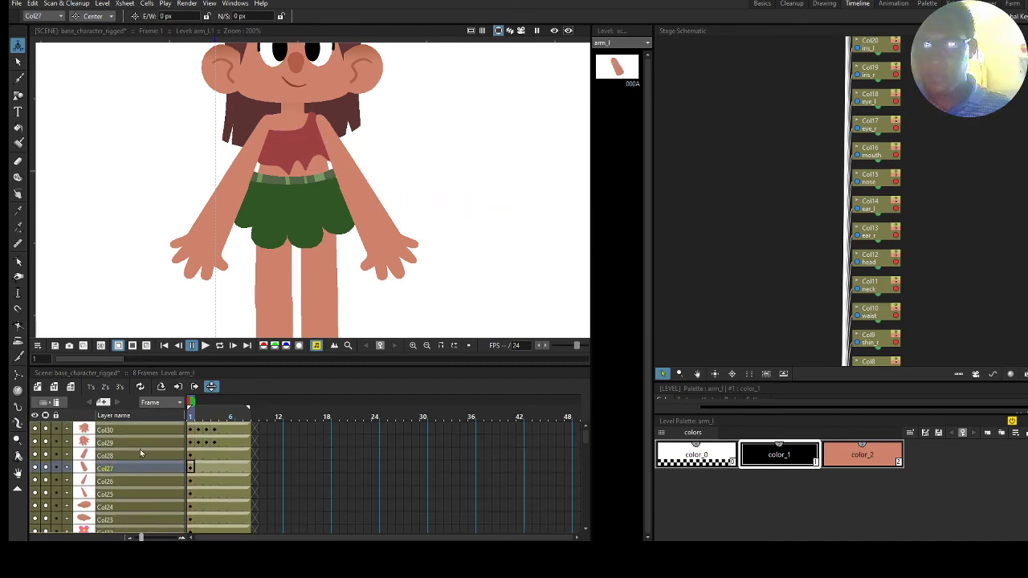
mouse_move(514, 144)
left_mouse_down()
mouse_move(378, 188)
mouse_move(256, 207)
mouse_move(103, 169)
left_mouse_up()
left_click_drag(268, 206, 245, 204)
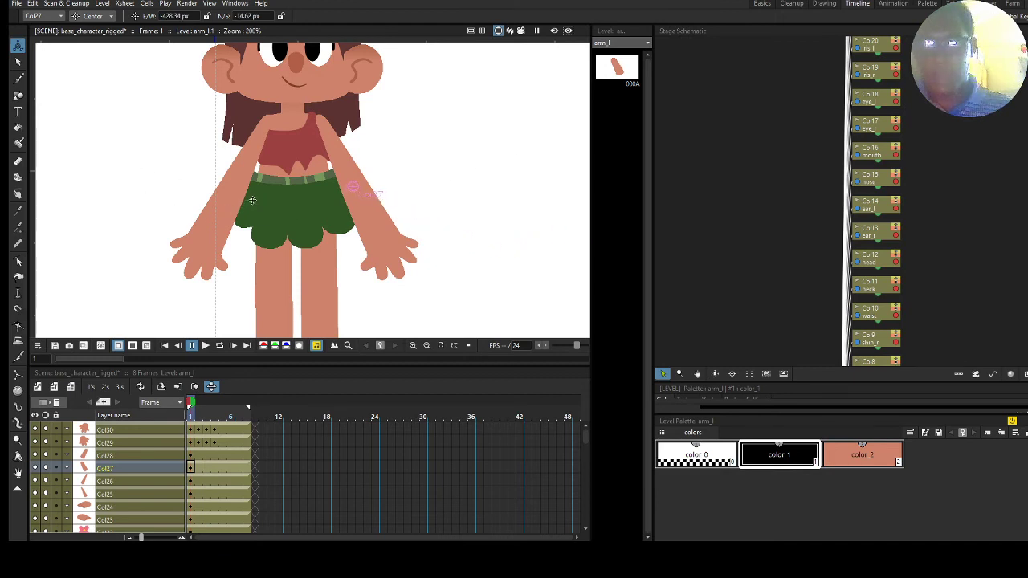
left_click(45, 470)
left_click(46, 469)
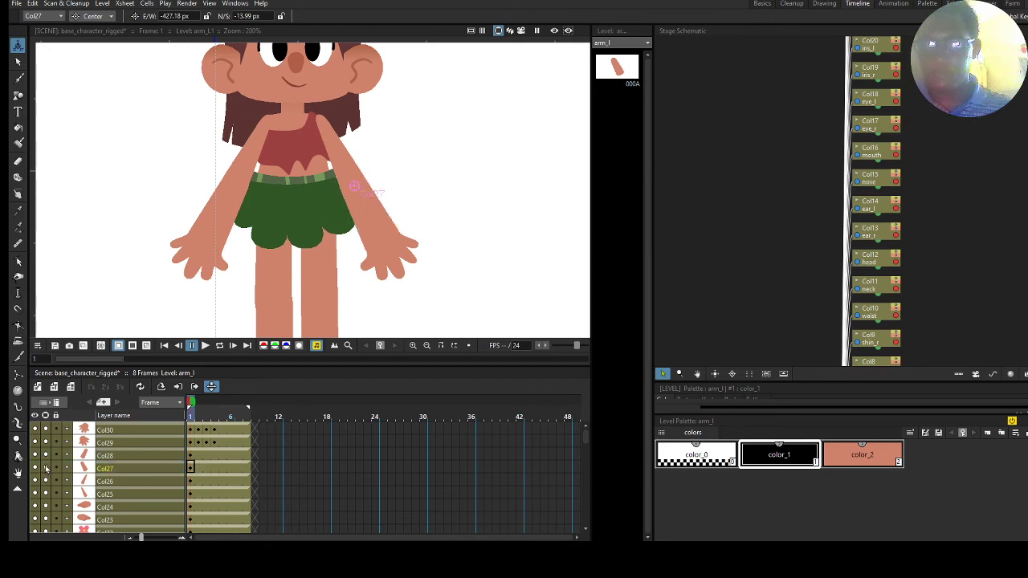
left_click(46, 468)
left_click(46, 457)
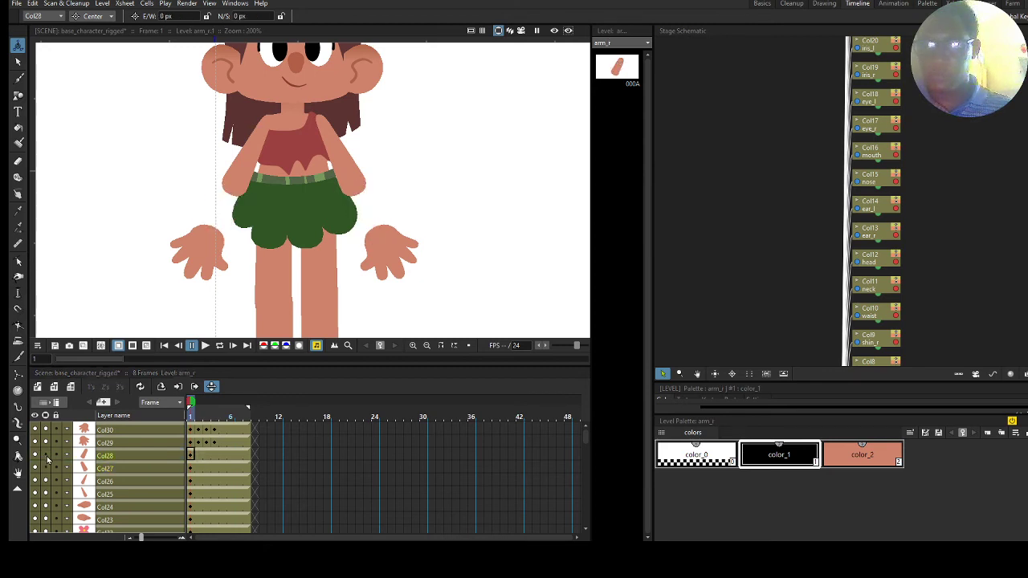
left_click(46, 469)
left_click(46, 456)
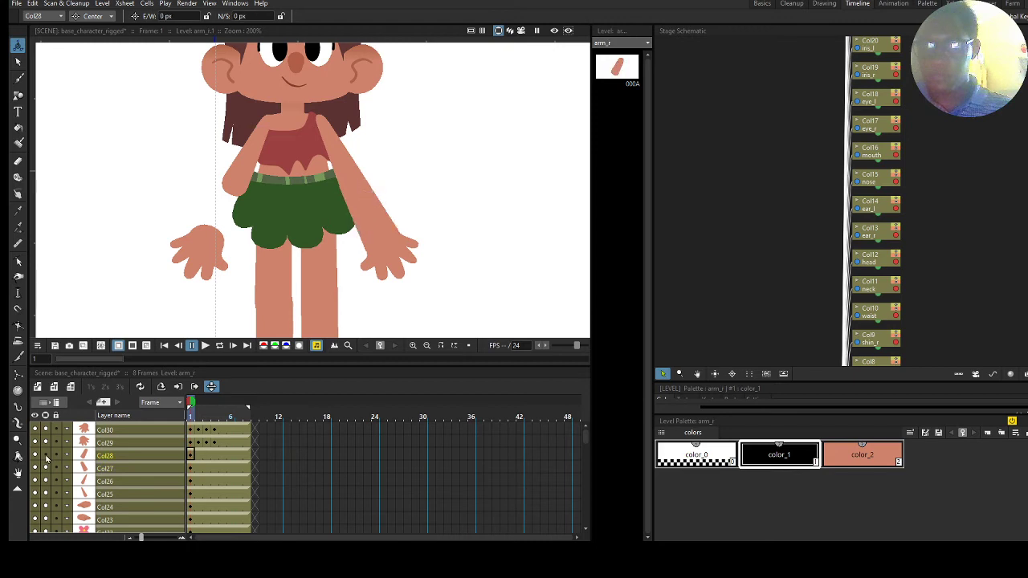
Hide the Col25 and Col26 bicep layers in the viewer to expose the tops of the arms
left_click(47, 482)
left_click(46, 482)
left_click(46, 495)
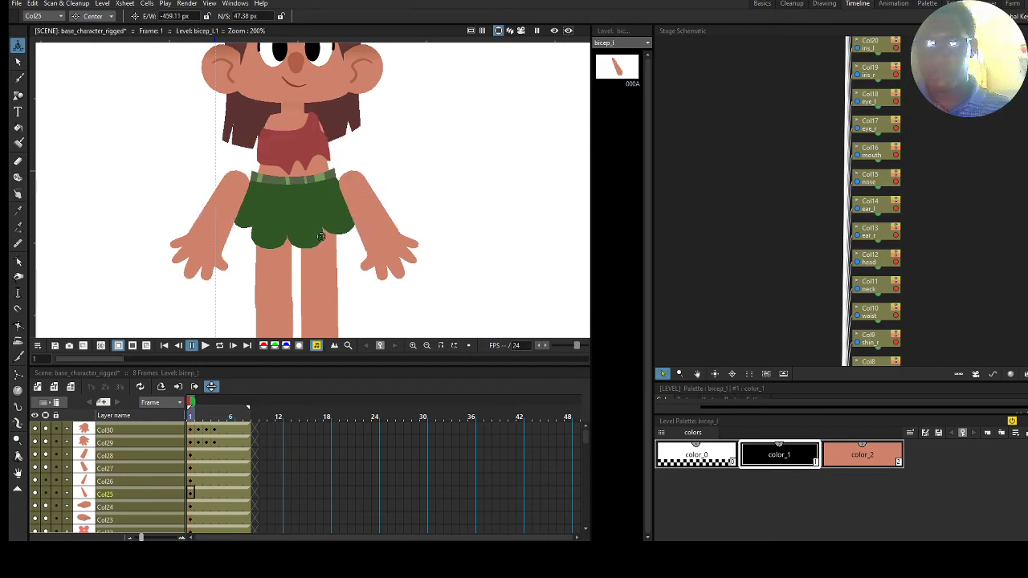
Set the elbow centre points: Col27 arm about E/W -430, N/S -10 px and Col28 arm about E/W -538, N/S -11 px
left_click(189, 469)
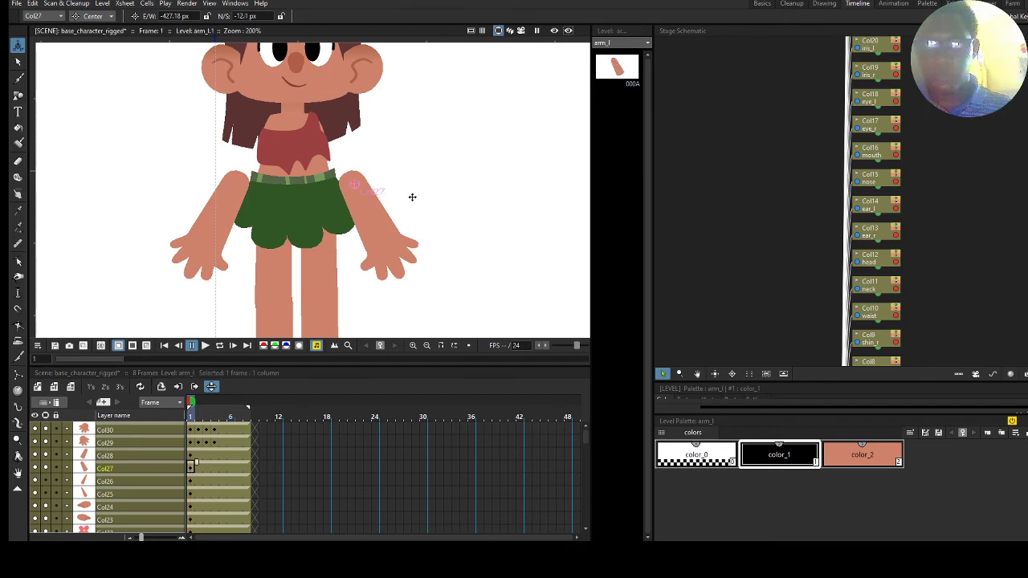
left_click_drag(411, 196, 410, 195)
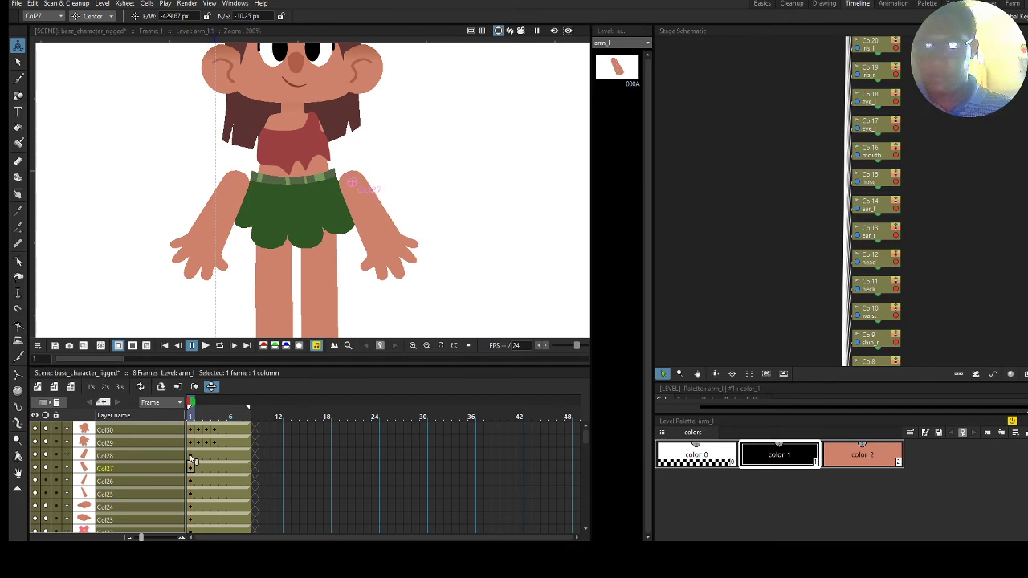
left_click(190, 456)
mouse_move(435, 202)
left_mouse_down()
mouse_move(235, 199)
mouse_move(175, 172)
left_mouse_up()
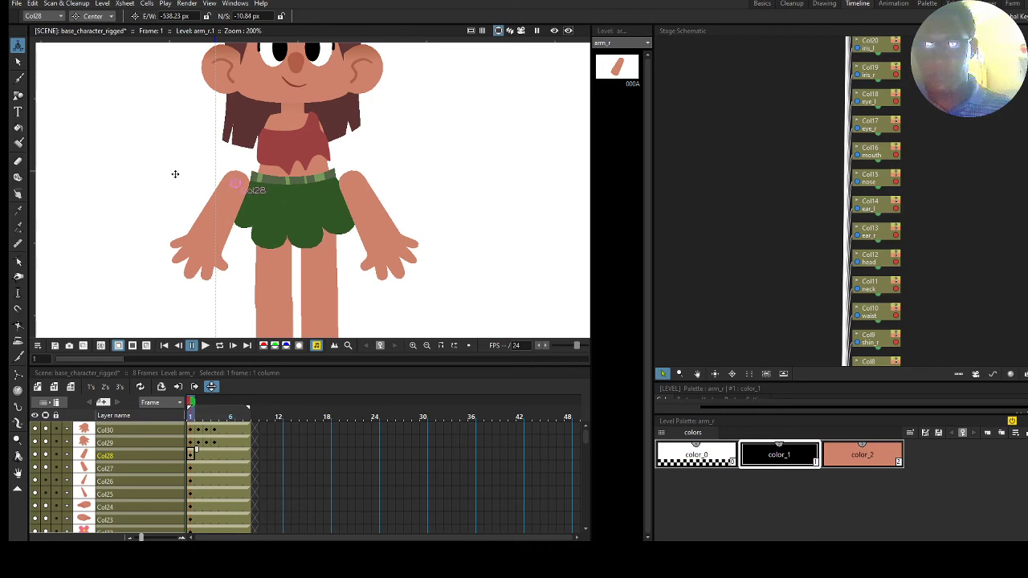
Show the Col25 and Col26 bicep layers again and hide the Col27 and Col28 arm layers
left_click(49, 444)
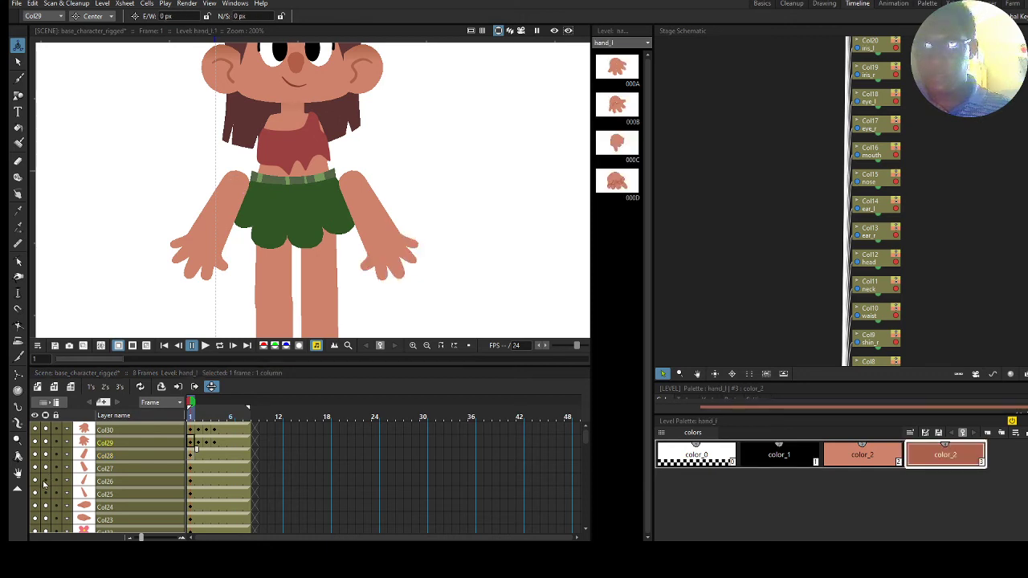
left_click(48, 469)
left_click(46, 468)
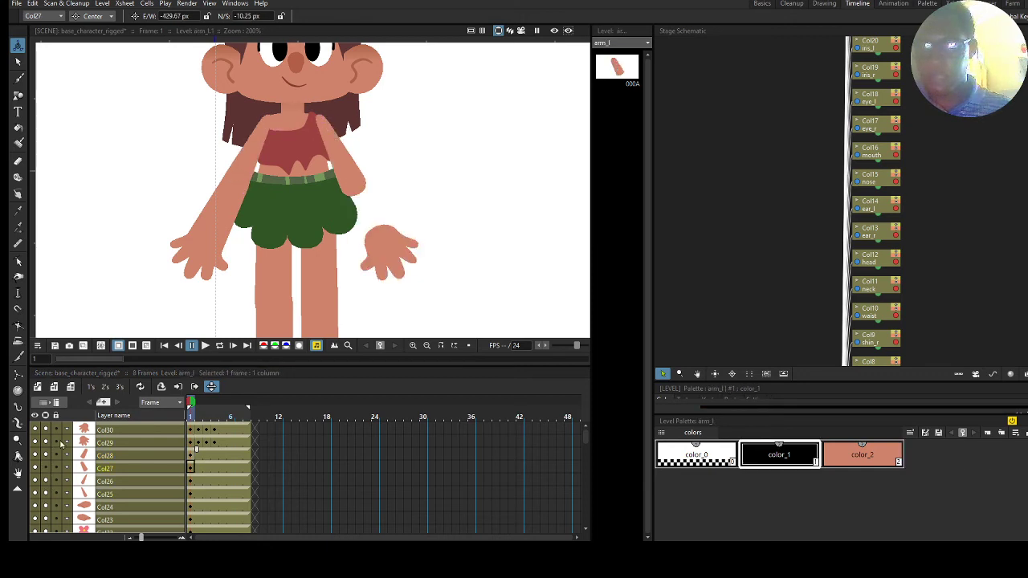
left_click(46, 455)
Place the Col29 left hand's centre point at the wrist, about E/W -401 px, N/S -62 px
left_click(102, 456)
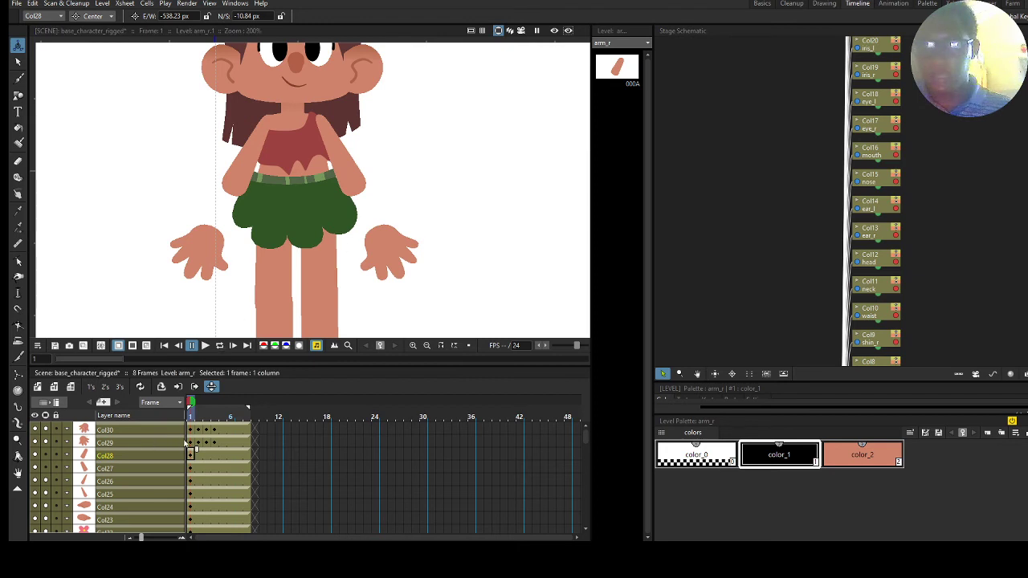
left_click(192, 443)
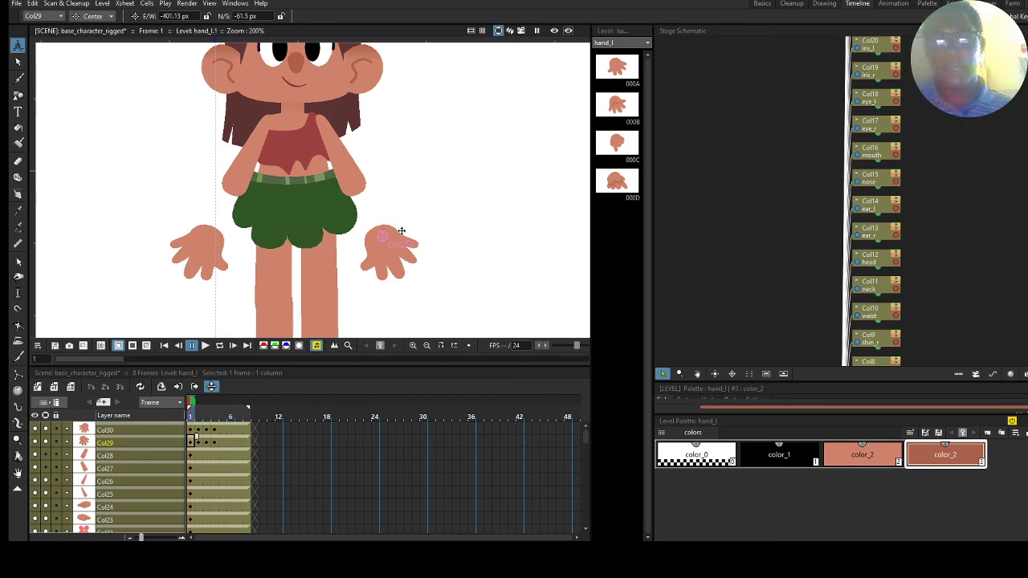
Examine the left hand level's drawings 000A, 000B and 000C, comparing where the wrist sits in each
left_click(618, 69)
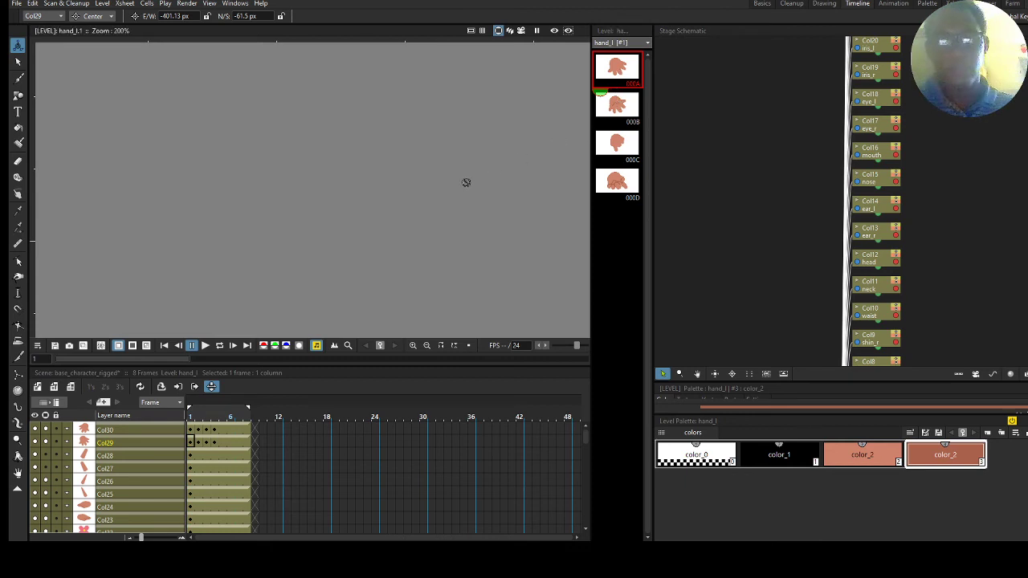
right_click(273, 196)
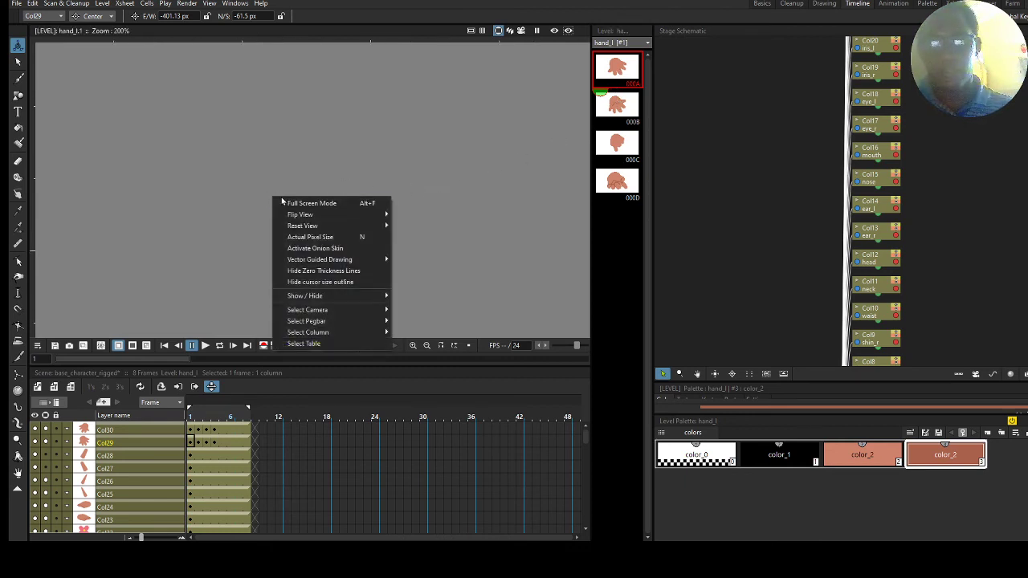
mouse_move(315, 228)
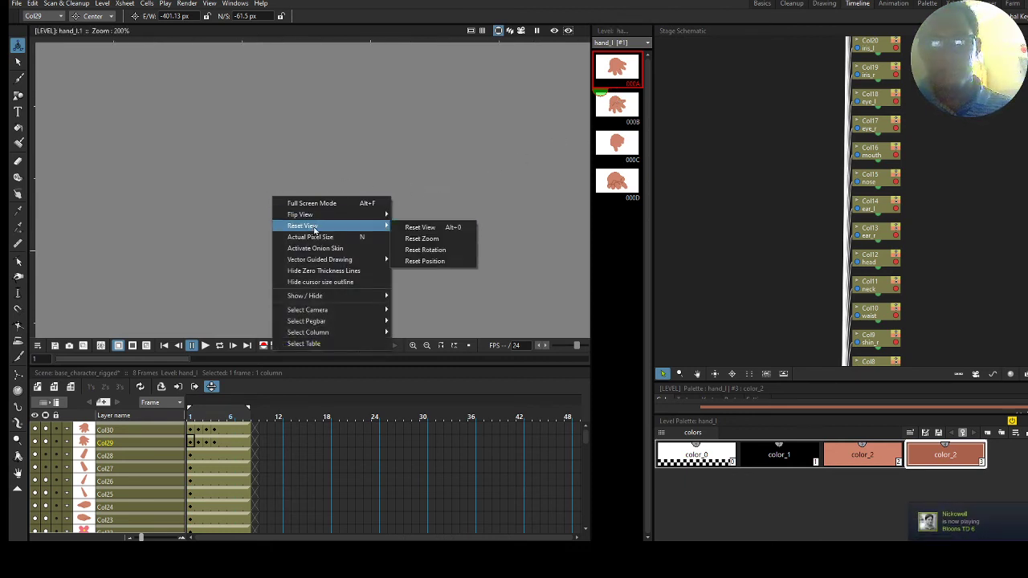
left_click(422, 229)
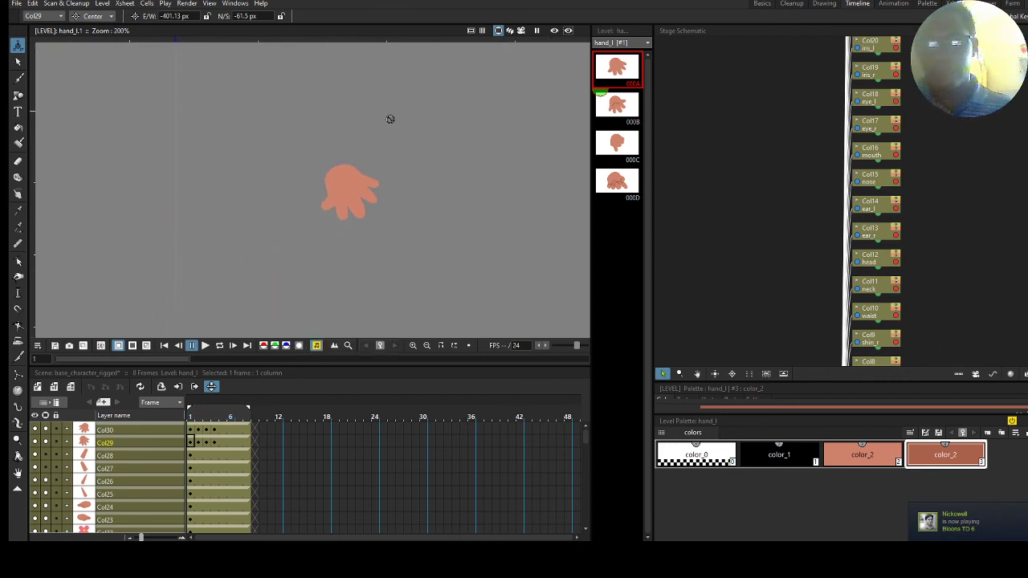
scroll(402, 105, "up", 1)
left_click_drag(310, 188, 359, 91)
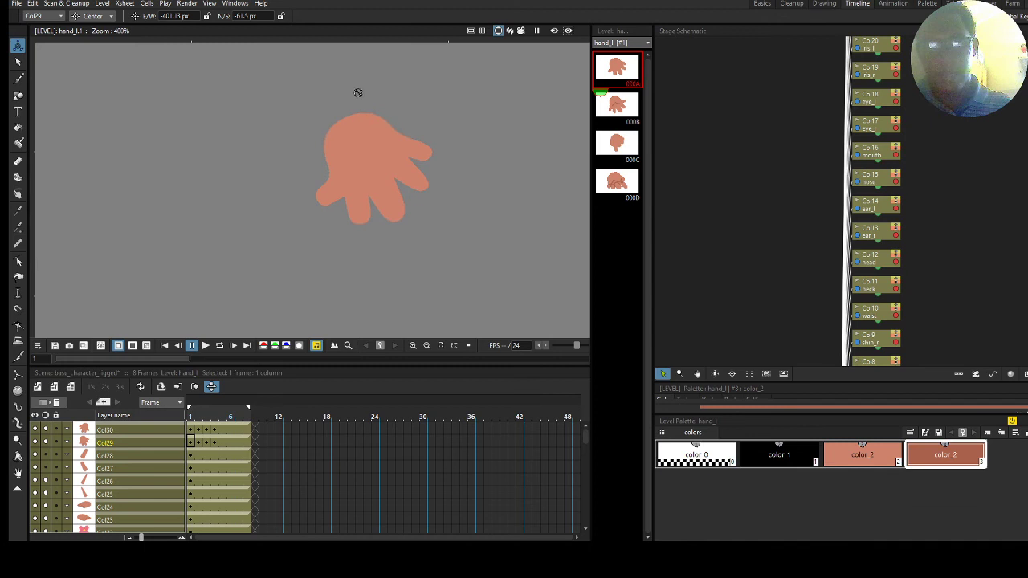
left_click(618, 112)
left_click(617, 141)
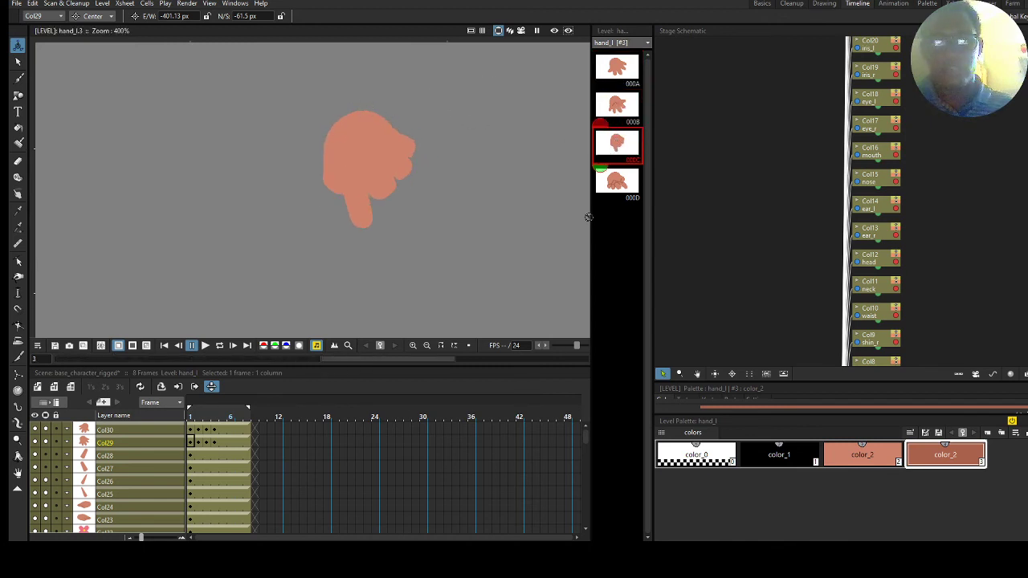
Compare the wrist area in the left hand level's drawings 000B and 000A once more
left_click(629, 114)
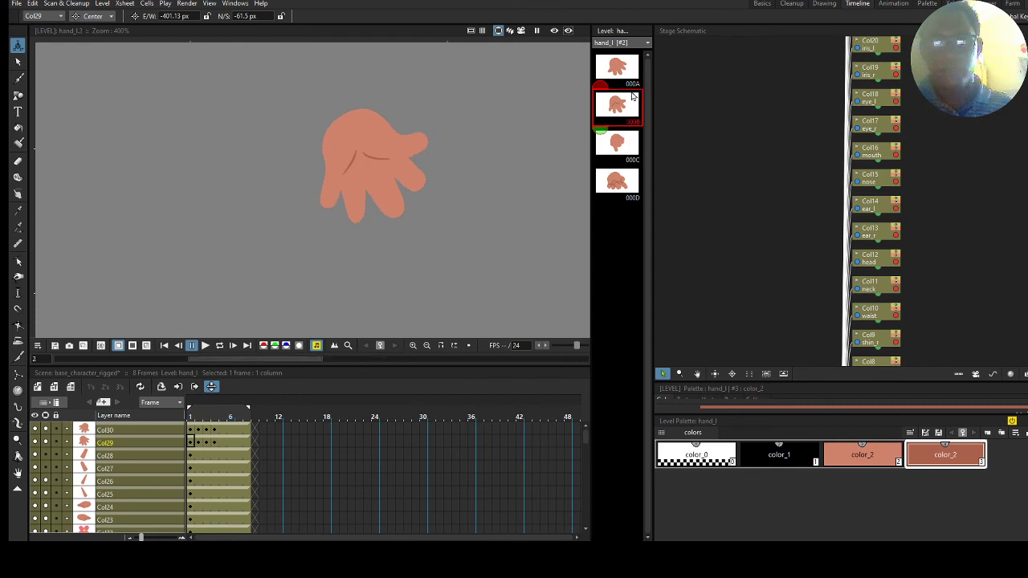
left_click(627, 84)
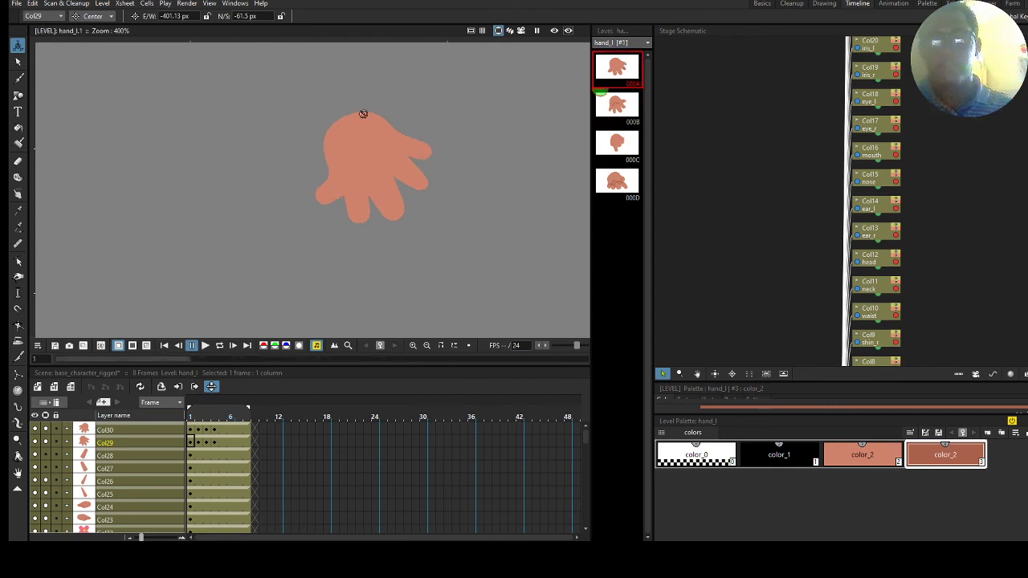
Place the Col30 right hand's centre point at the wrist, about E/W -562 px, N/S -63 px
left_click(191, 431)
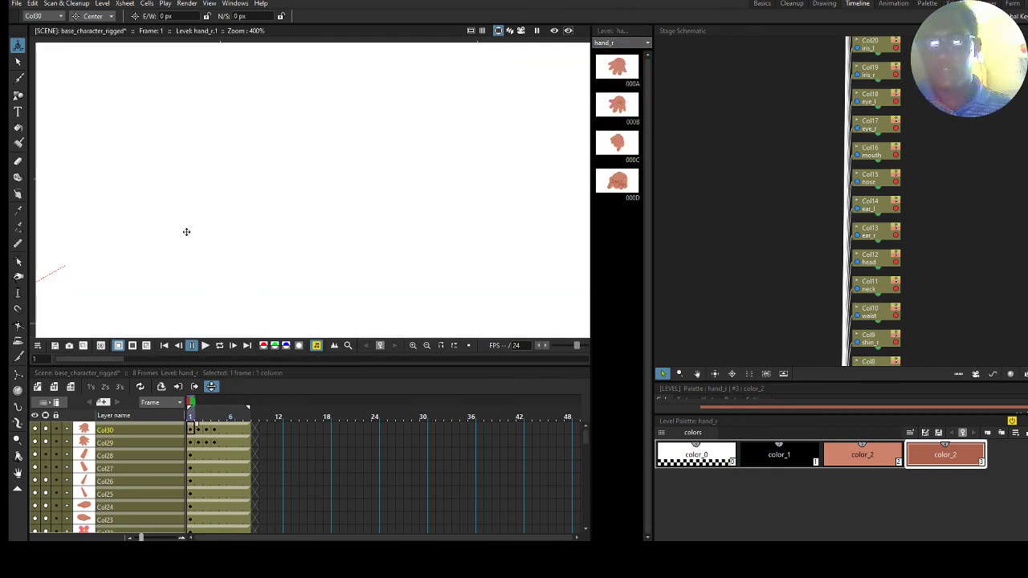
left_click_drag(201, 247, 434, 176)
mouse_move(184, 202)
left_mouse_down()
mouse_move(383, 137)
mouse_move(486, 133)
left_mouse_up()
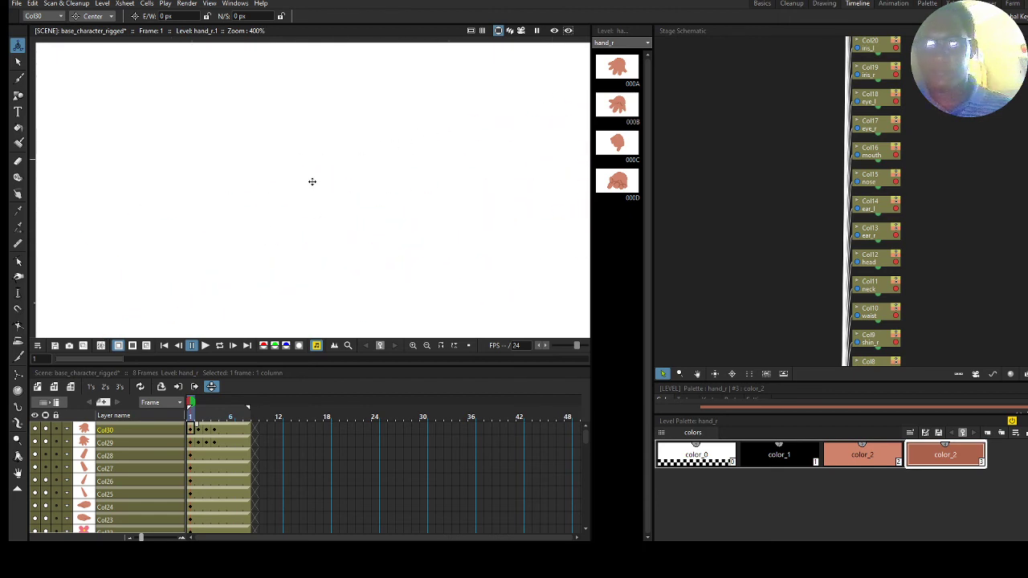
scroll(318, 168, "down", 2)
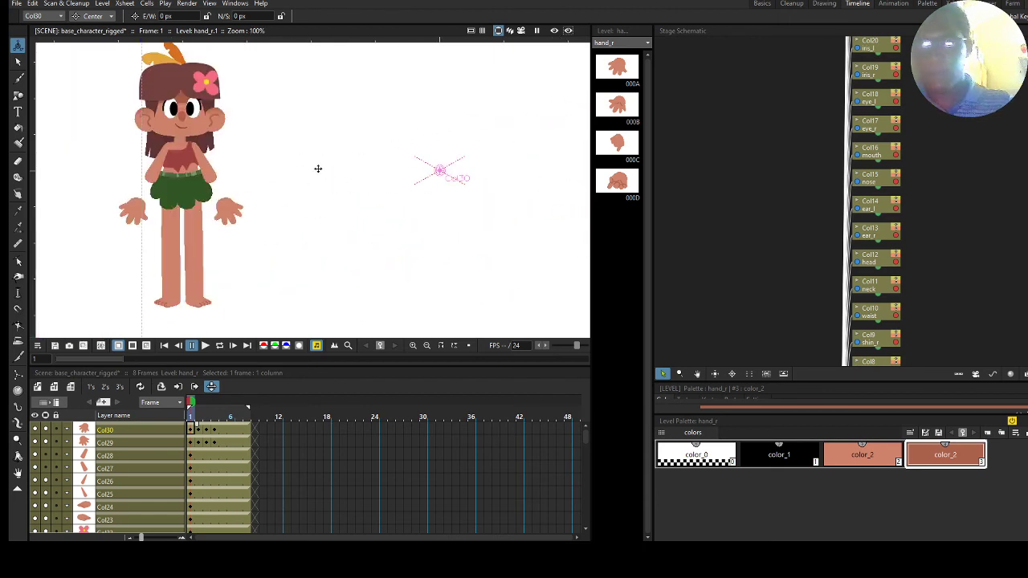
mouse_move(183, 166)
left_mouse_down()
mouse_move(263, 173)
mouse_move(311, 159)
mouse_move(202, 140)
left_mouse_up()
scroll(310, 158, "up", 1)
left_click_drag(335, 150, 274, 157)
scroll(265, 155, "right", 2)
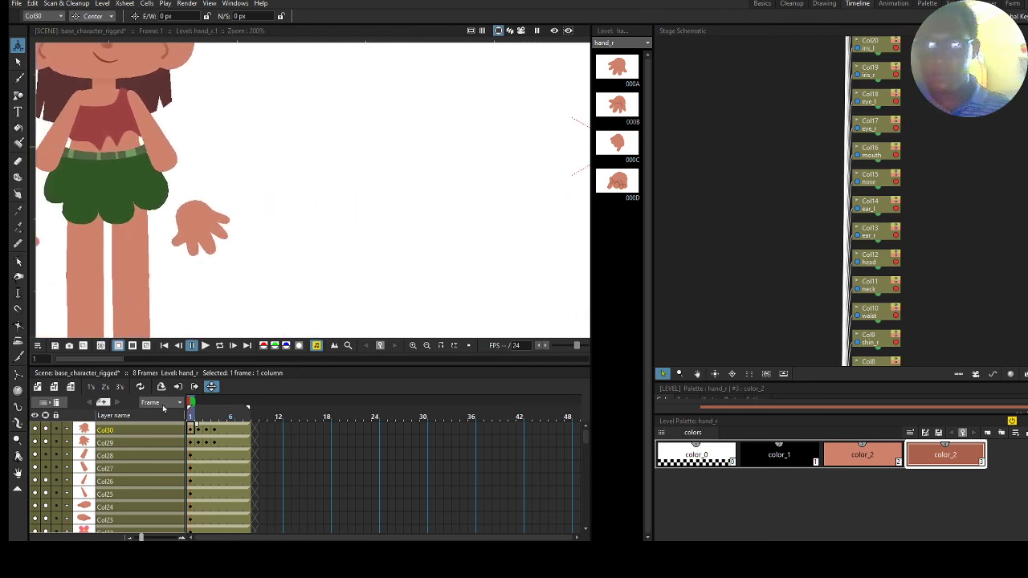
left_click(146, 435)
scroll(241, 201, "left", 3)
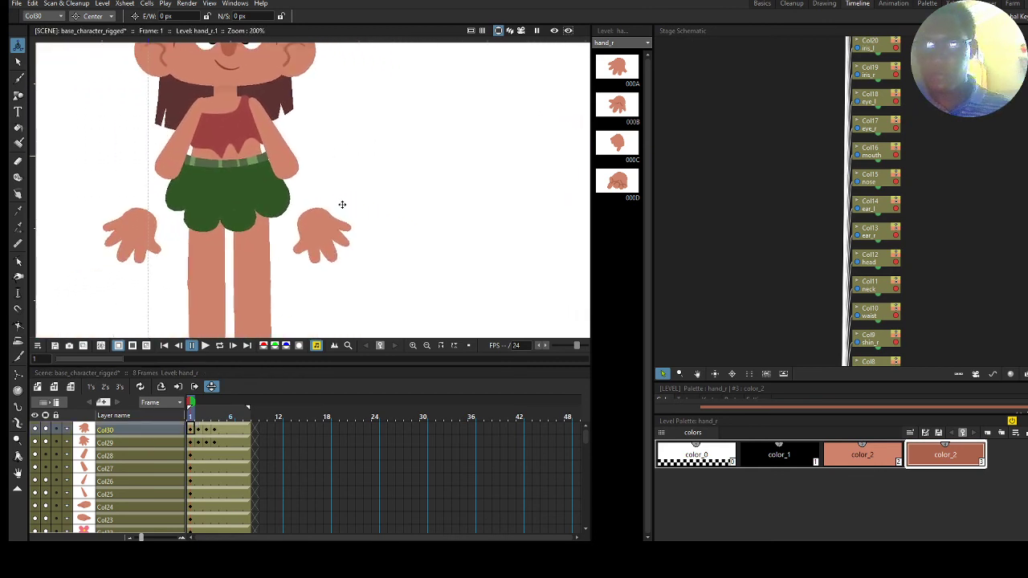
scroll(327, 178, "down", 2)
scroll(351, 207, "up", 1)
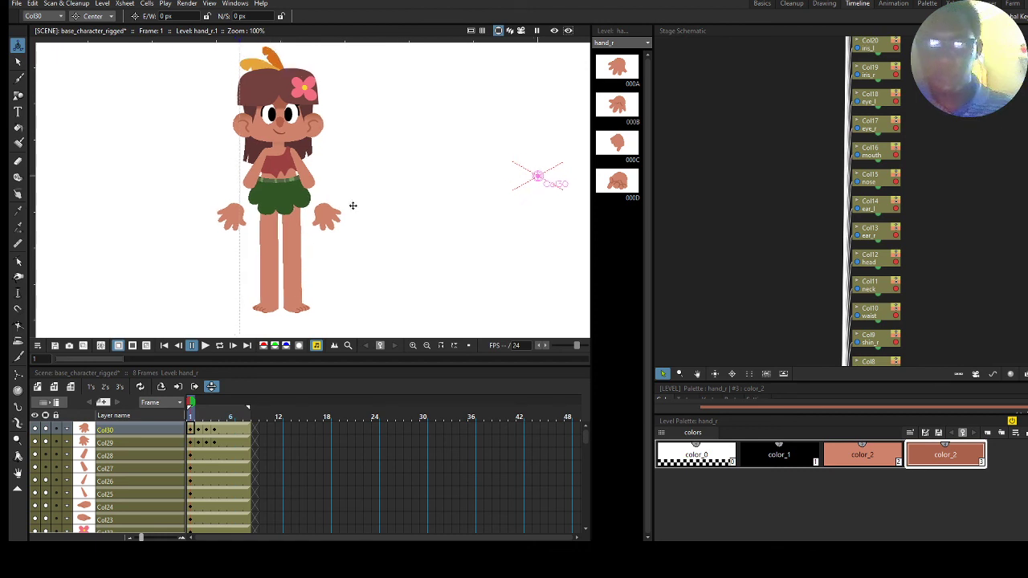
left_click(146, 444)
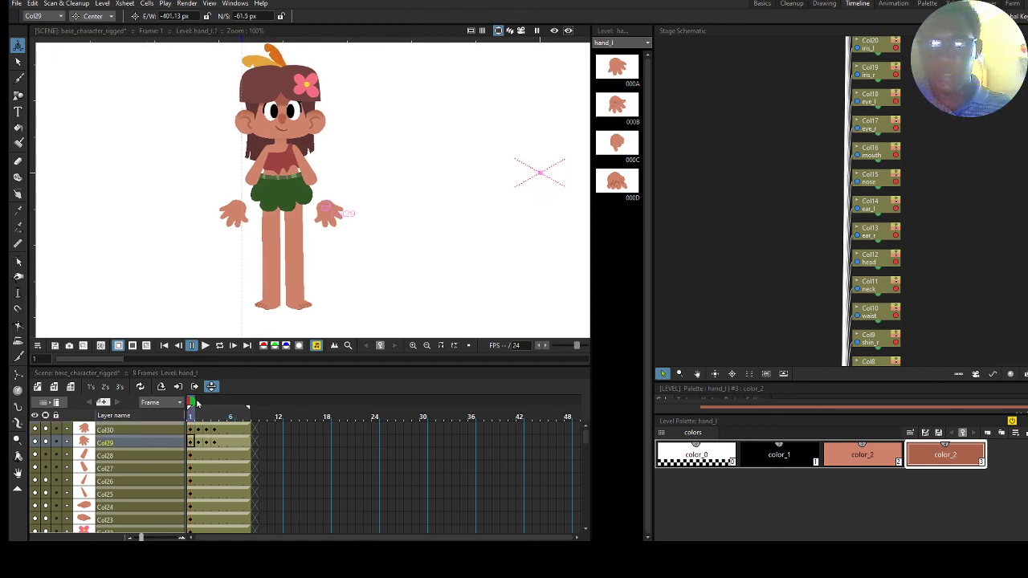
left_click(165, 428)
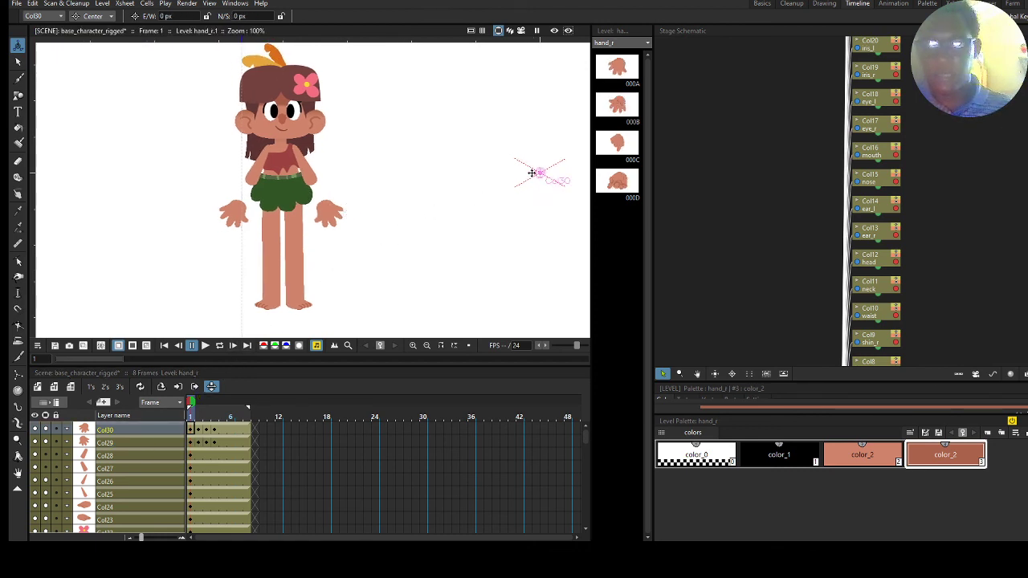
left_click_drag(532, 172, 218, 221)
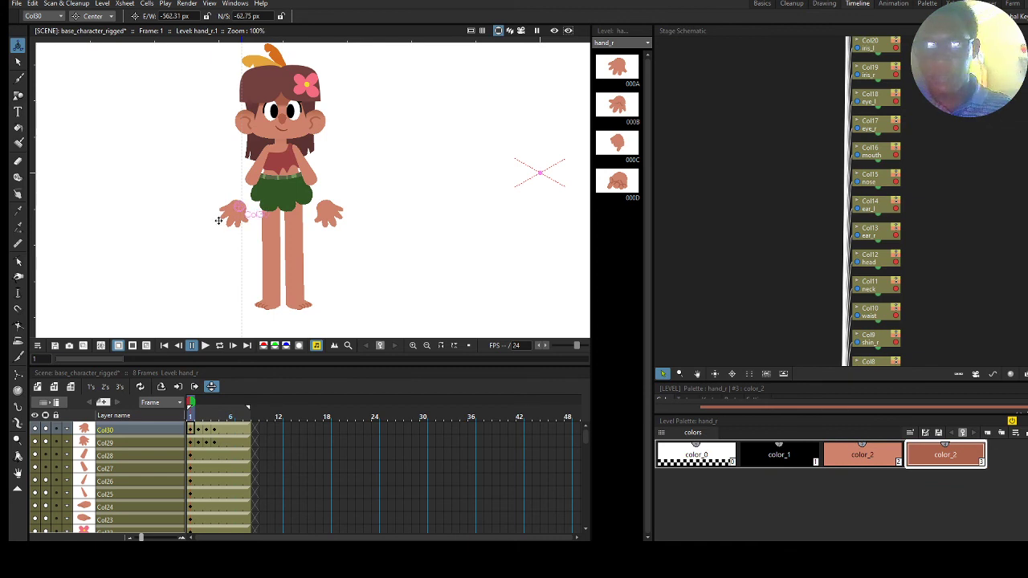
Show the Col27 and Col28 arm layers again
left_click(52, 466)
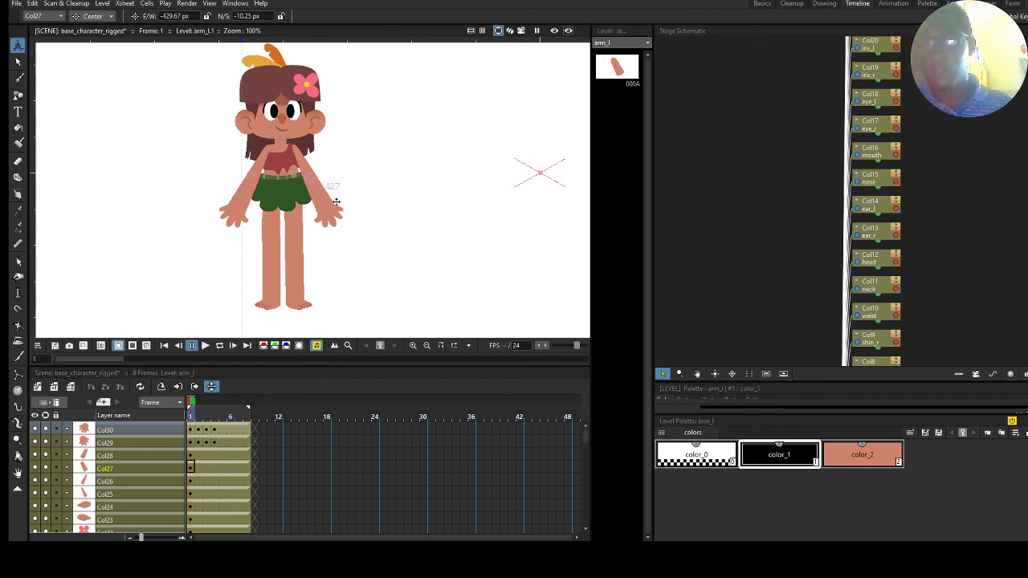